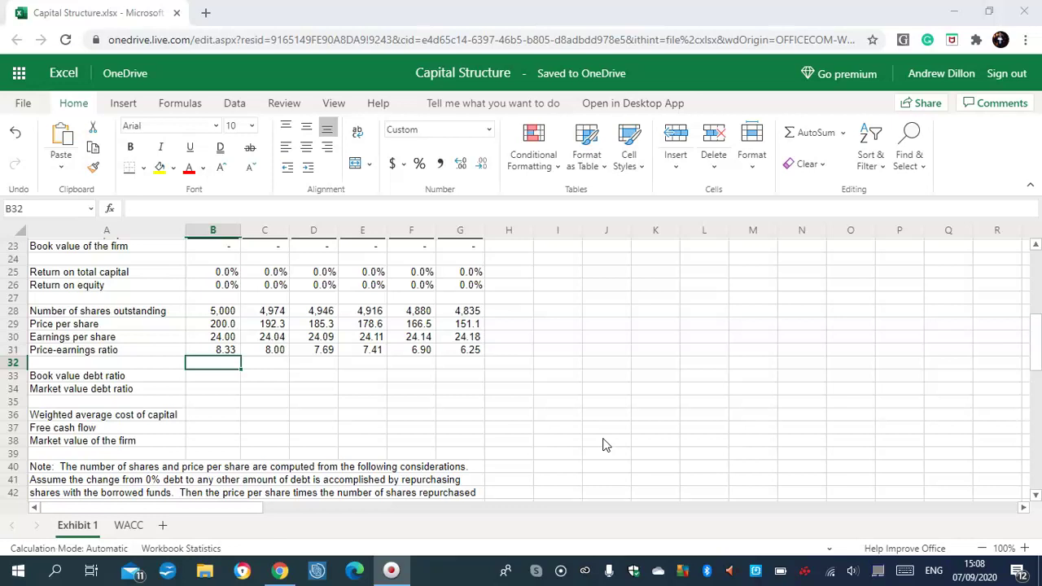
Step: Calculate the book value debt ratio in B33 with =B21/B23 and copy the formula across to G33
{"action": "left_click", "coordinate": [224, 375]}
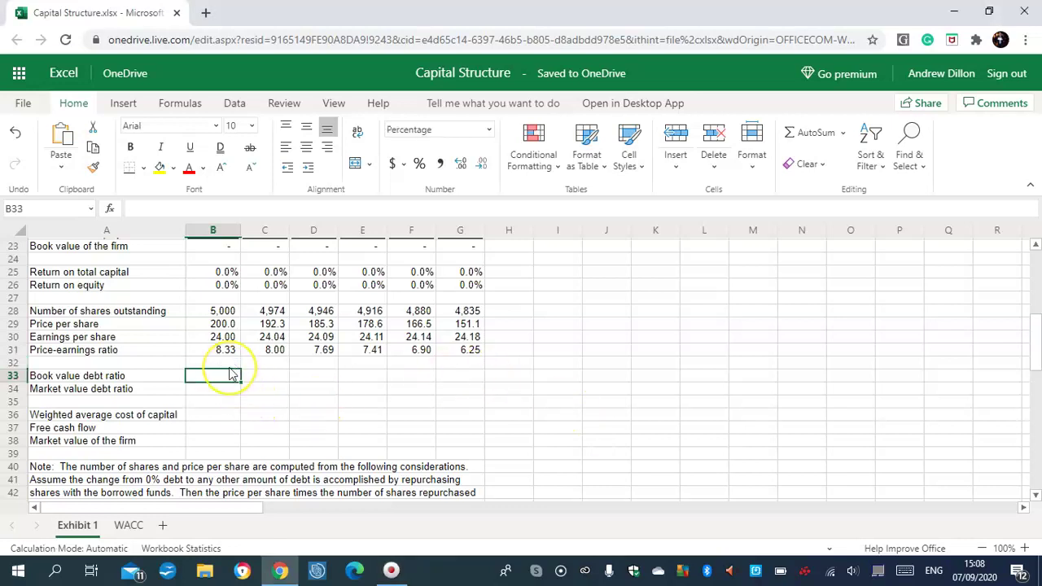
{"action": "key", "text": "Caps_Lock"}
{"action": "type", "text": "="}
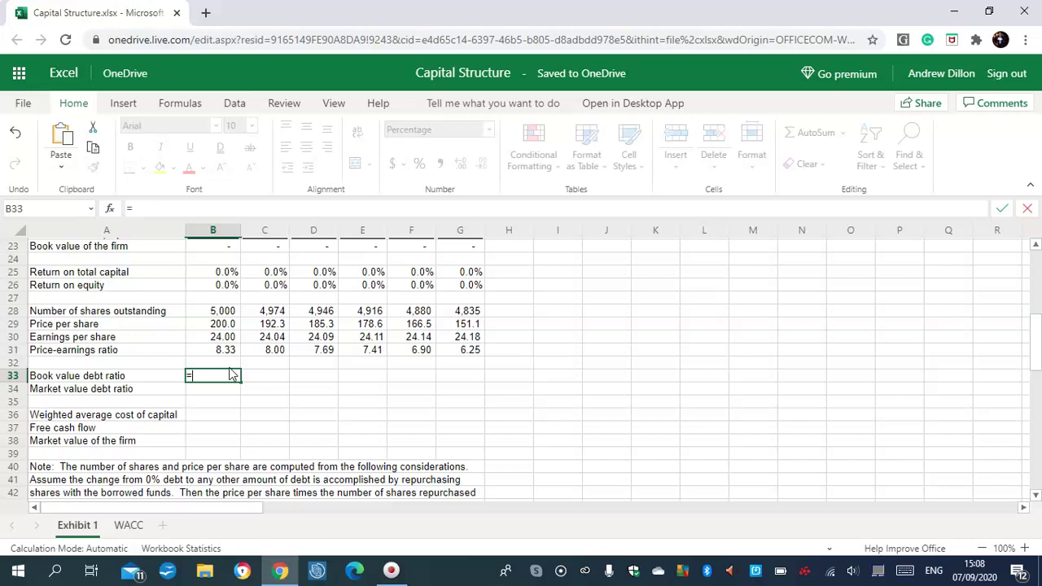
{"action": "type", "text": "B2"}
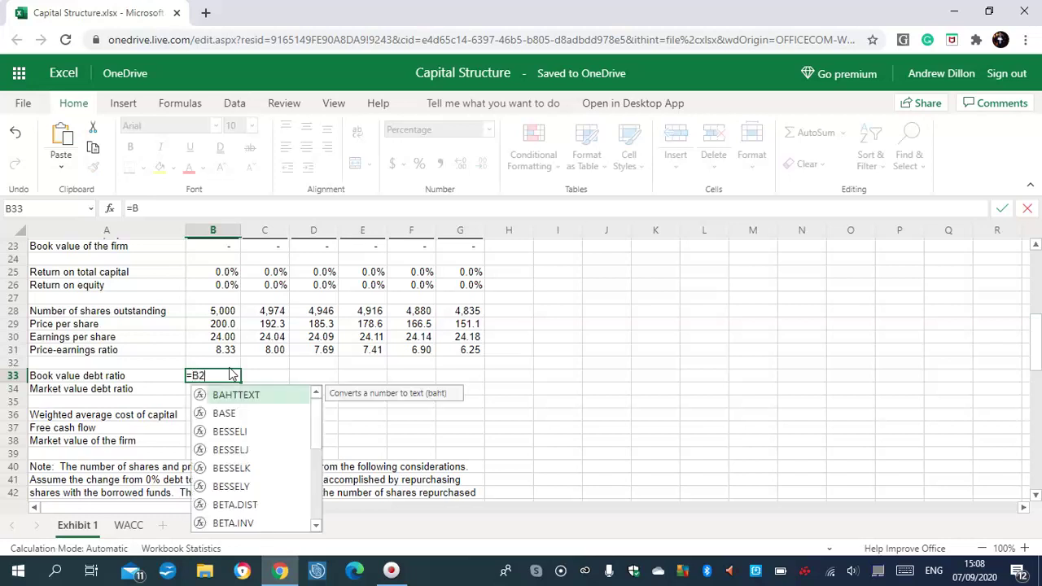
{"action": "type", "text": "1"}
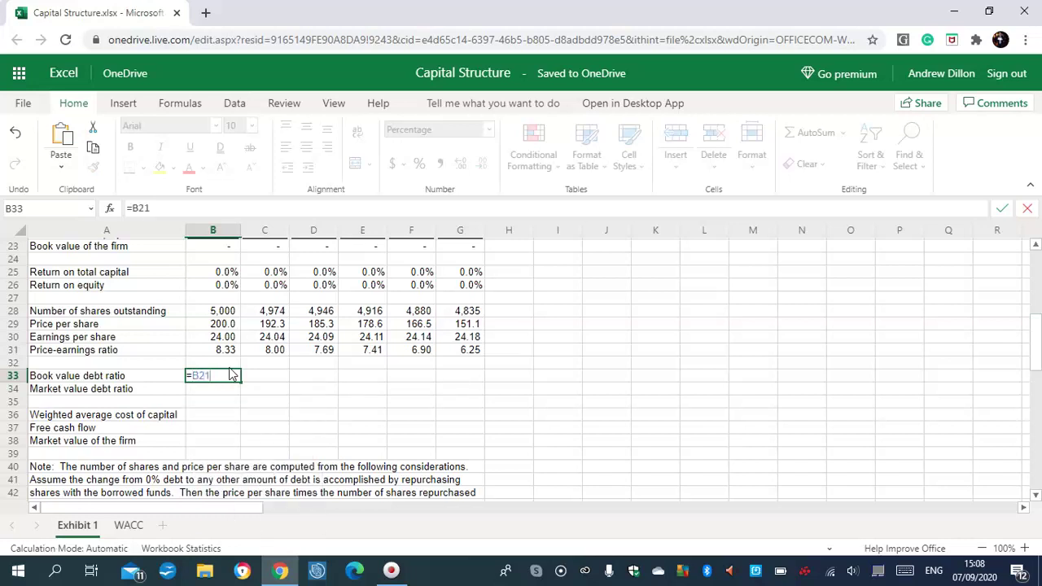
{"action": "type", "text": "/B2"}
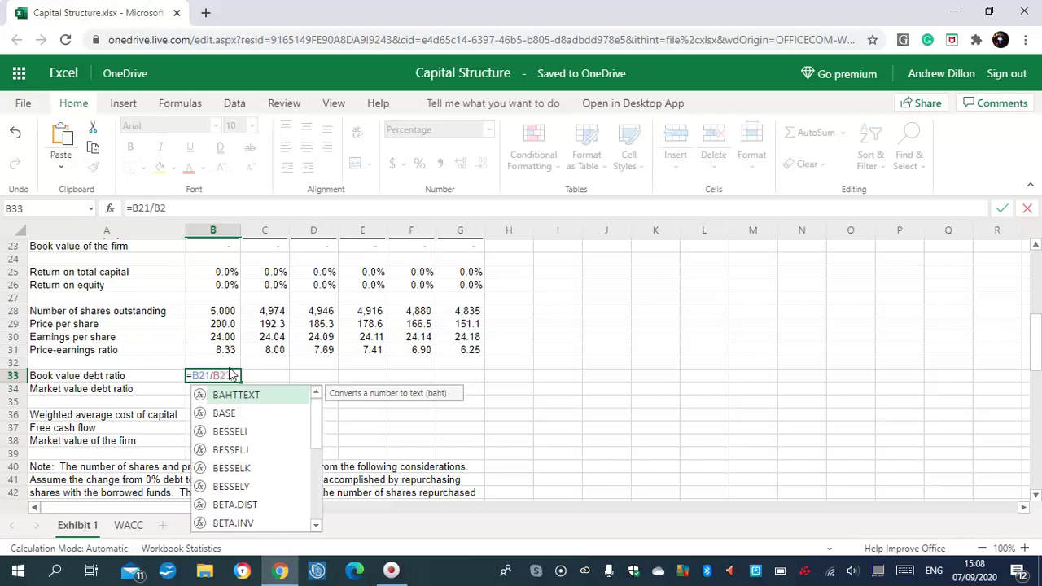
{"action": "type", "text": "3"}
{"action": "key", "text": "Return"}
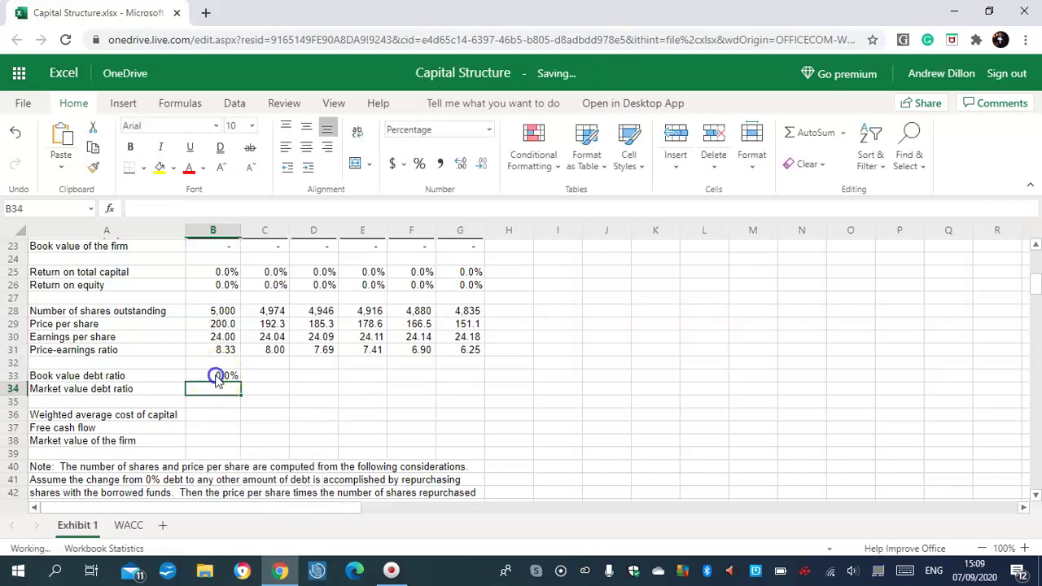
{"action": "left_click", "coordinate": [218, 376]}
{"action": "left_click_drag", "start_coordinate": [240, 381], "coordinate": [447, 381]}
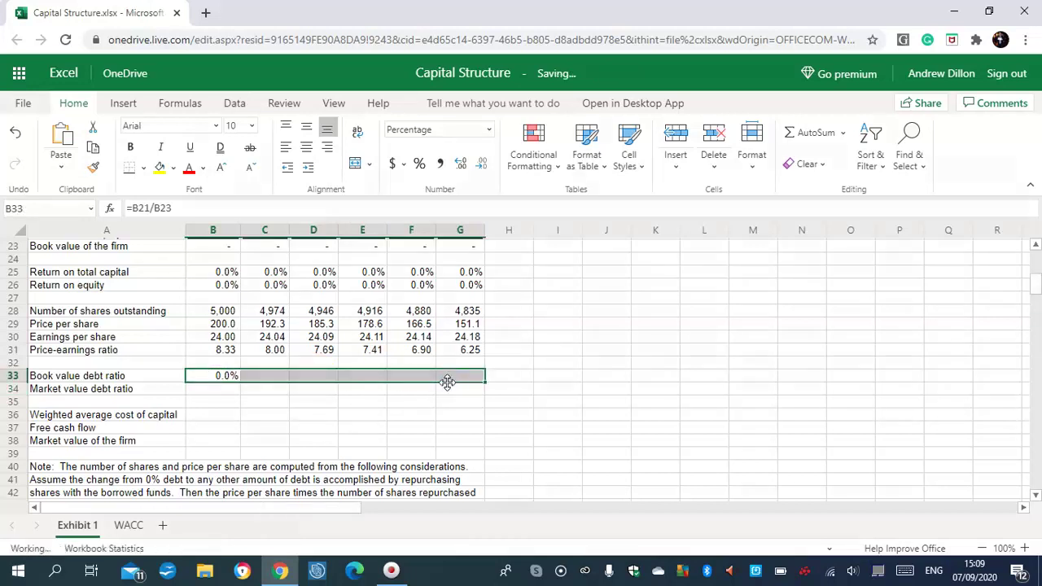
Step: Enter the market value debt ratio formula =B17/B19 in cell B34
{"action": "left_click", "coordinate": [213, 392]}
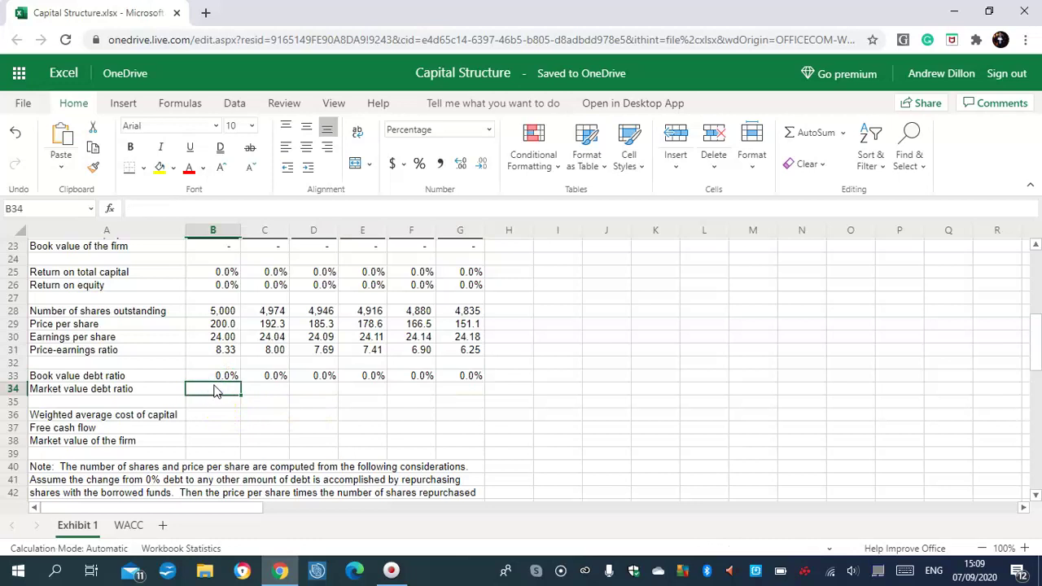
{"action": "left_click", "coordinate": [221, 391]}
{"action": "type", "text": "=BA"}
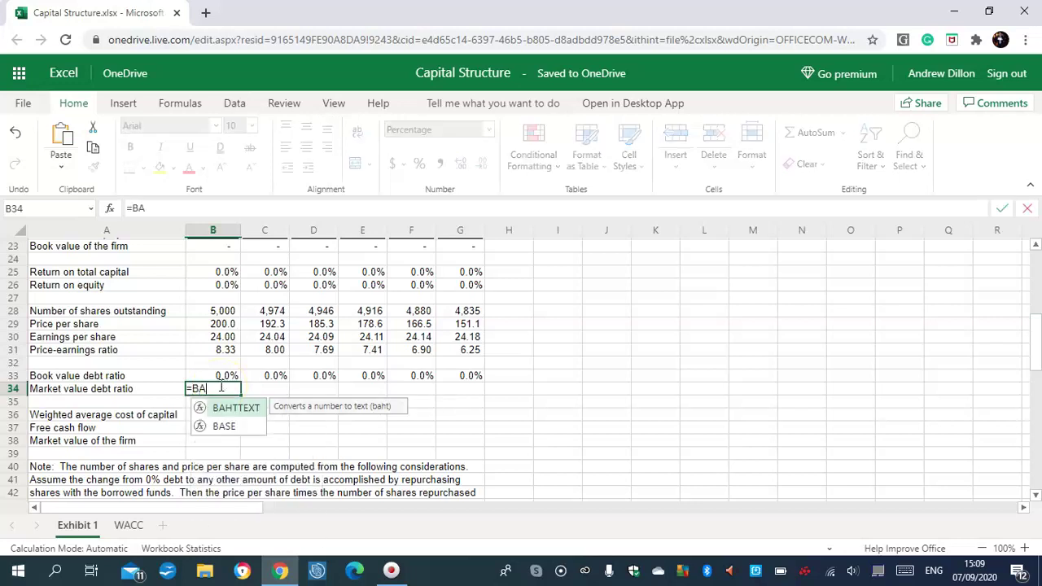
{"action": "type", "text": "9"}
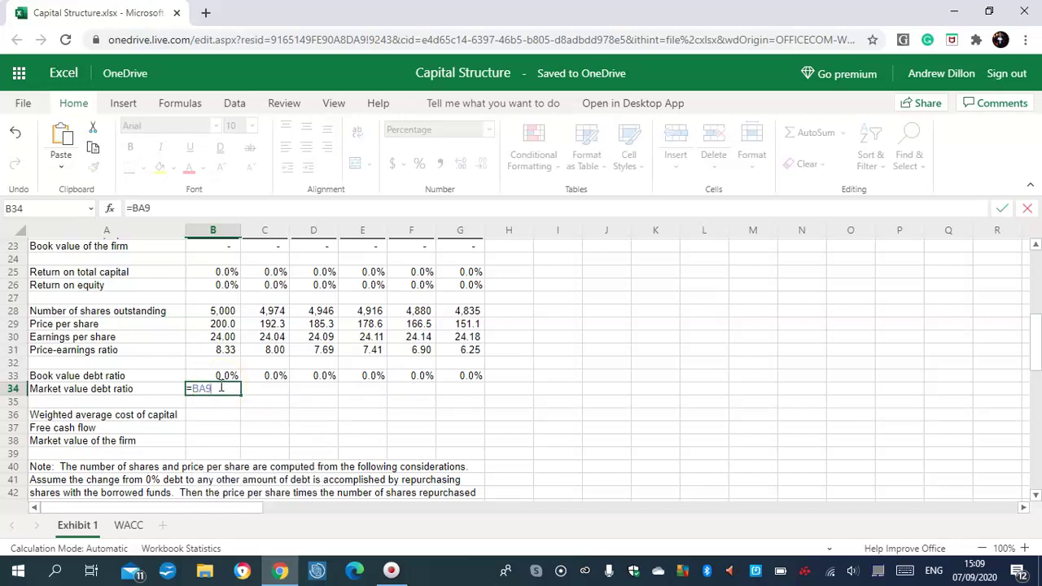
{"action": "key", "text": "BackSpace"}
{"action": "key", "text": "BackSpace"}
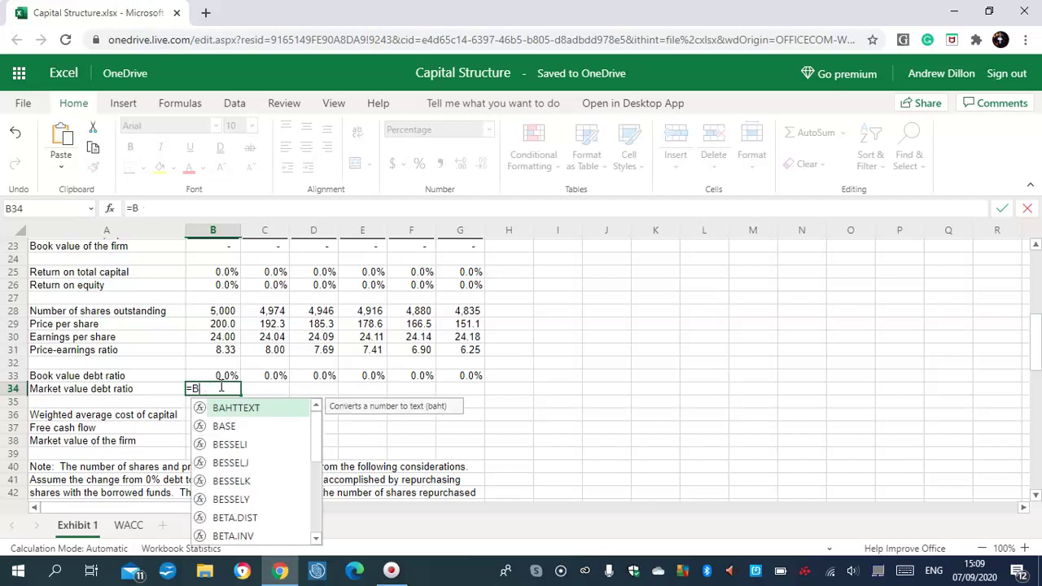
{"action": "type", "text": "1"}
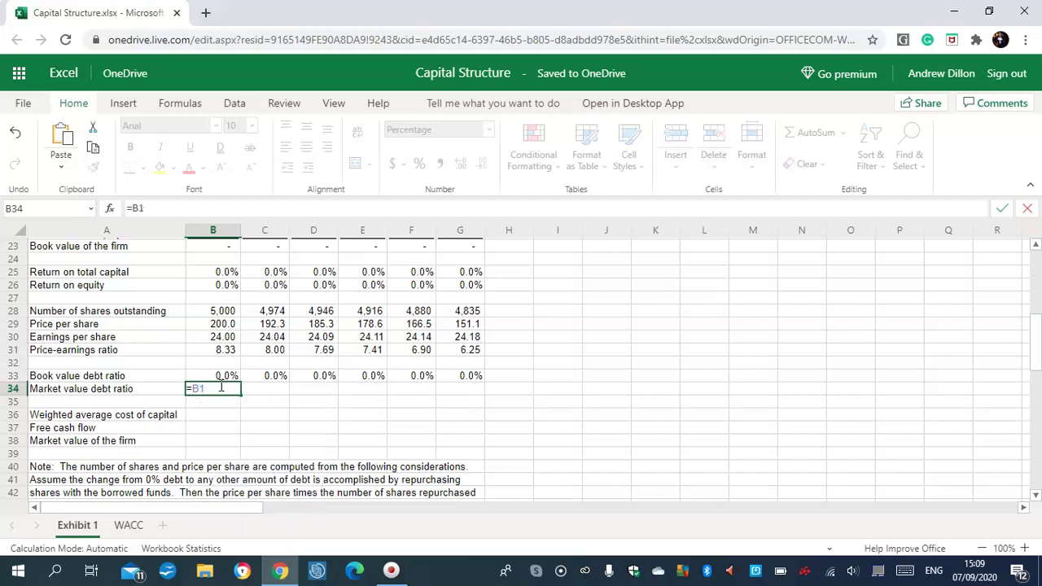
{"action": "type", "text": "7/B1"}
{"action": "key", "text": "Return"}
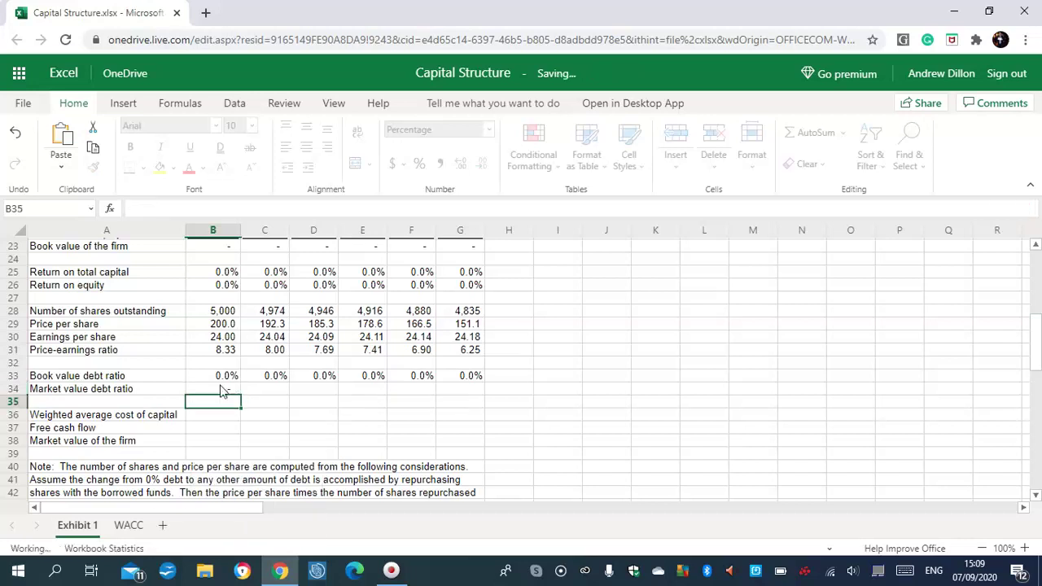
Step: Copy the market value debt ratio formula from B34 across to G34, leaving the surplus cell H34 empty
{"action": "left_click", "coordinate": [230, 391]}
{"action": "left_click_drag", "start_coordinate": [240, 395], "coordinate": [488, 394]}
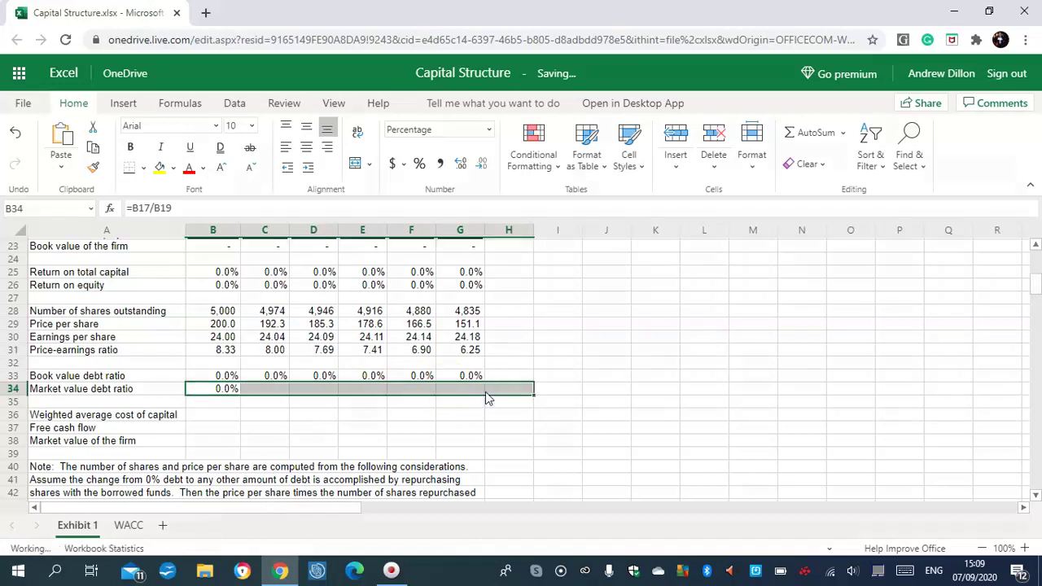
{"action": "left_click", "coordinate": [509, 395]}
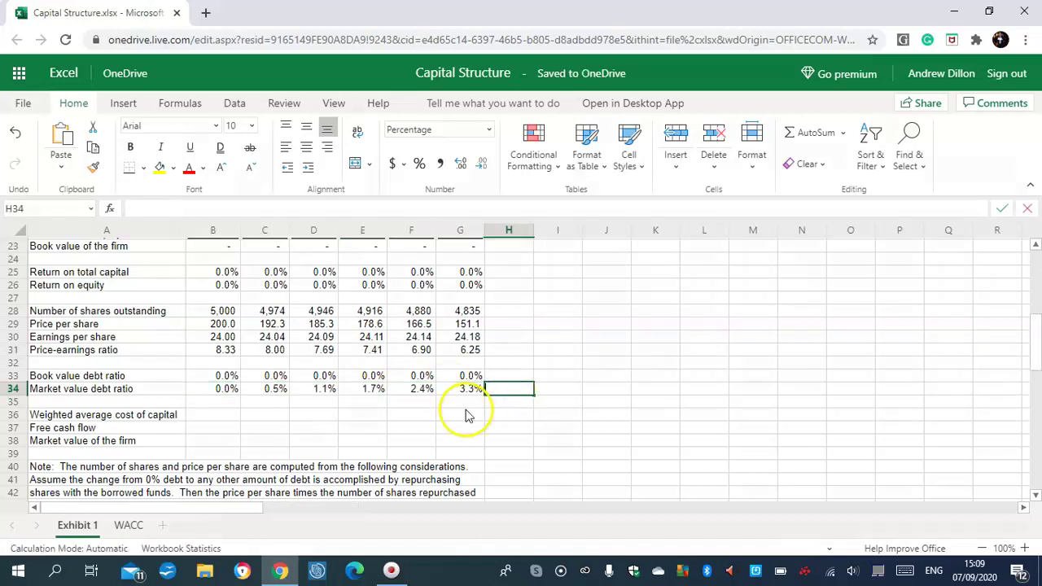
{"action": "left_click", "coordinate": [458, 415]}
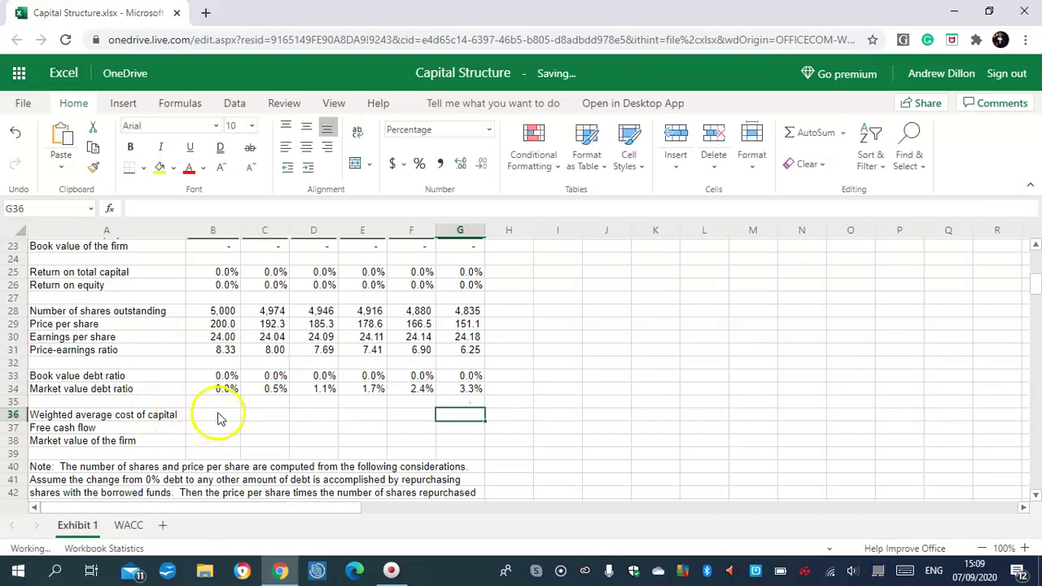
Step: Calculate the weighted average cost of capital in B36 with =(1-B34)*B16+B34*(1-$B$2)*B15 and copy the formula across to G36
{"action": "left_click", "coordinate": [218, 413]}
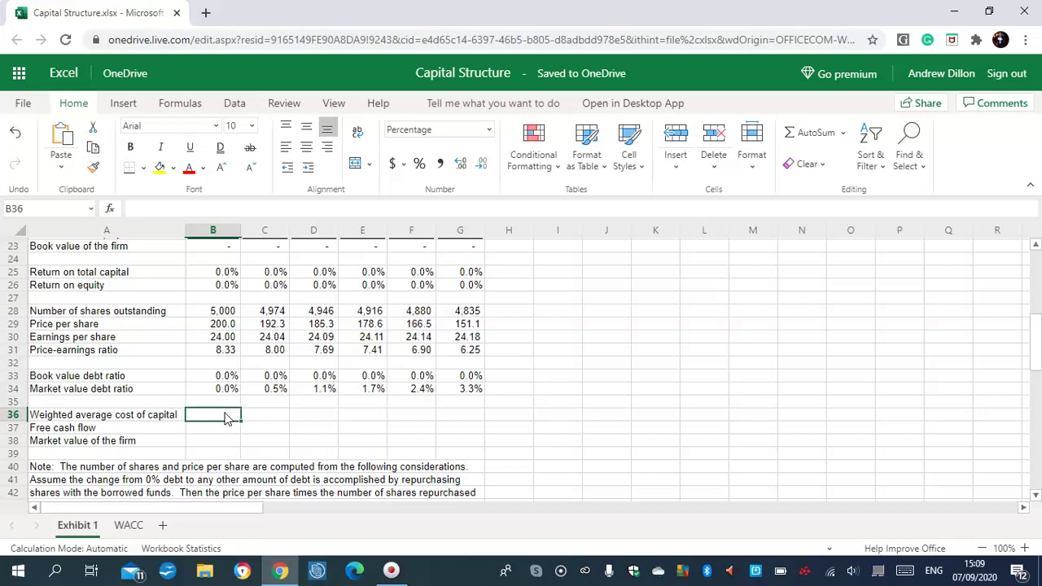
{"action": "type", "text": "=(1"}
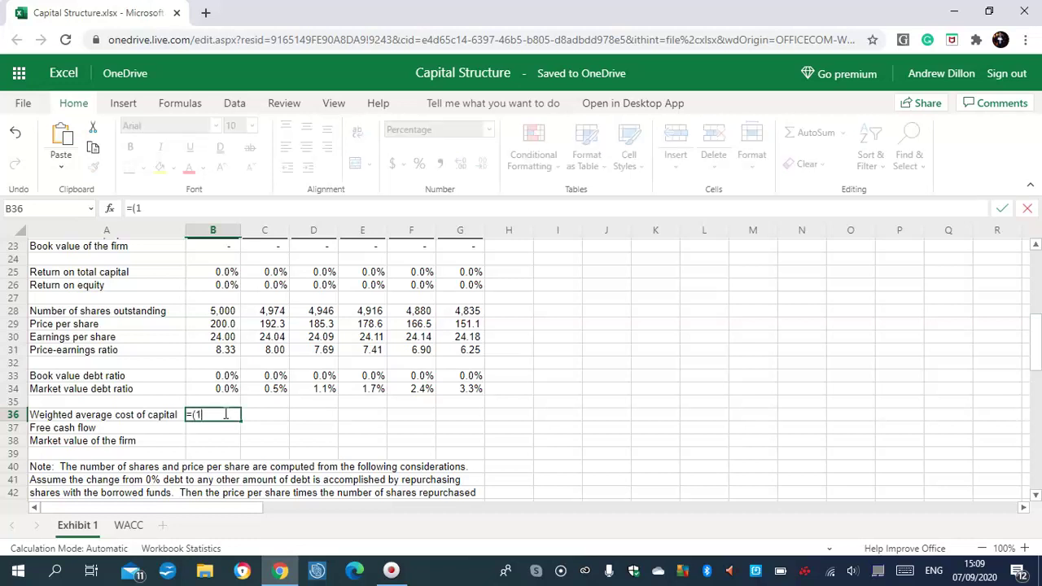
{"action": "type", "text": "-B34)"}
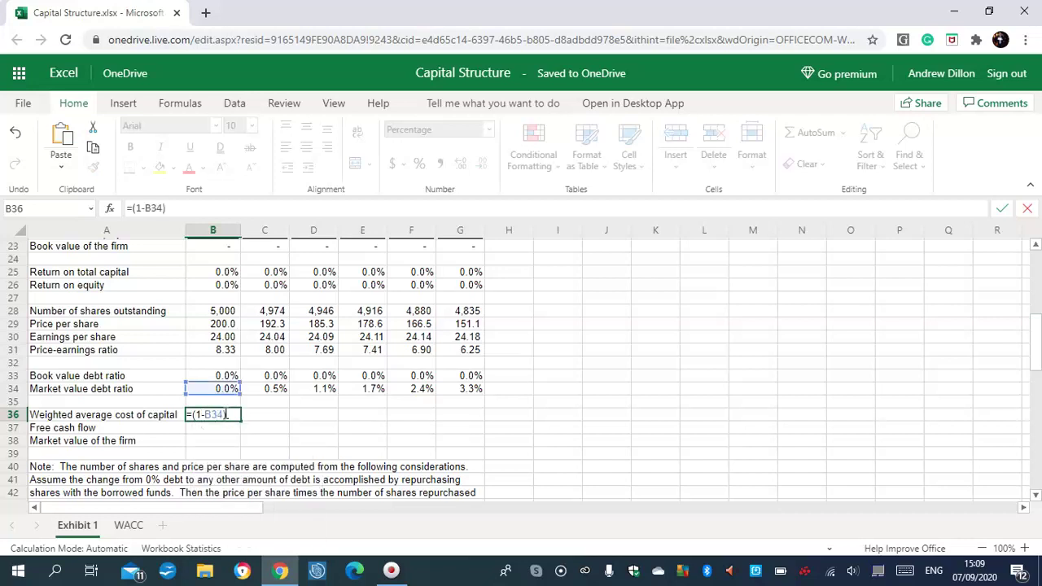
{"action": "type", "text": "*B16+"}
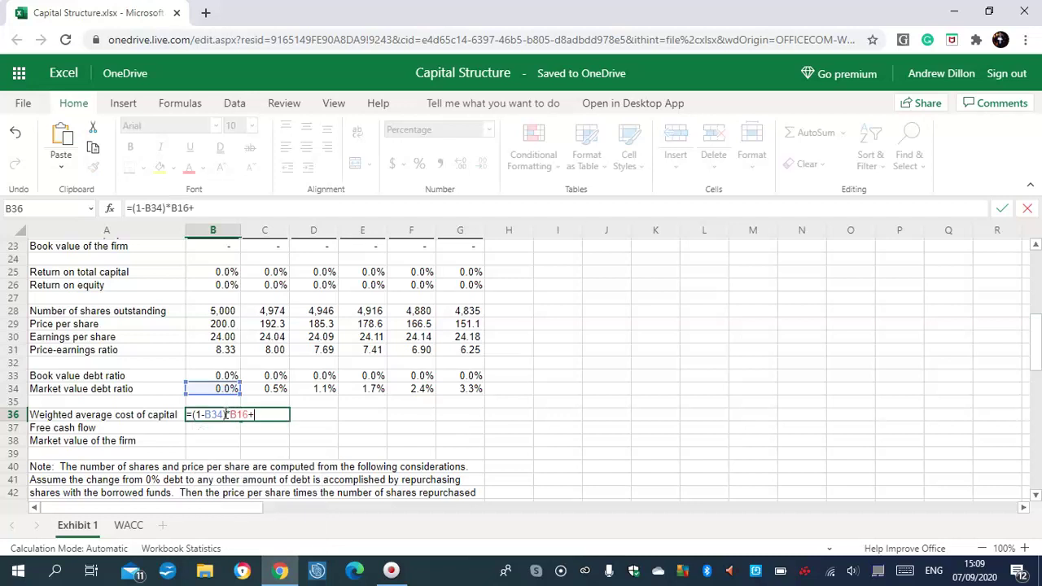
{"action": "type", "text": "B34*(1"}
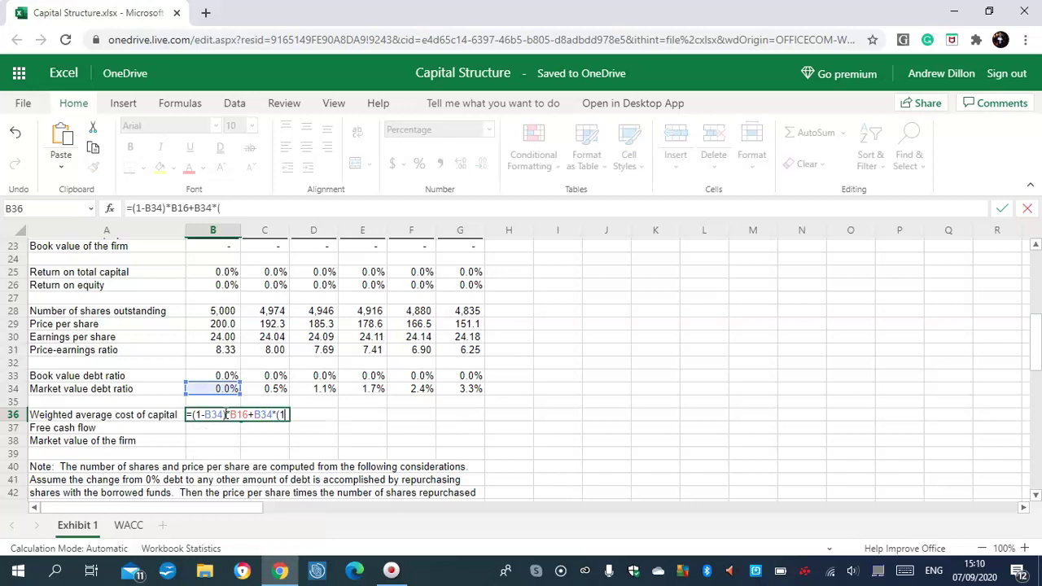
{"action": "type", "text": "-$B$"}
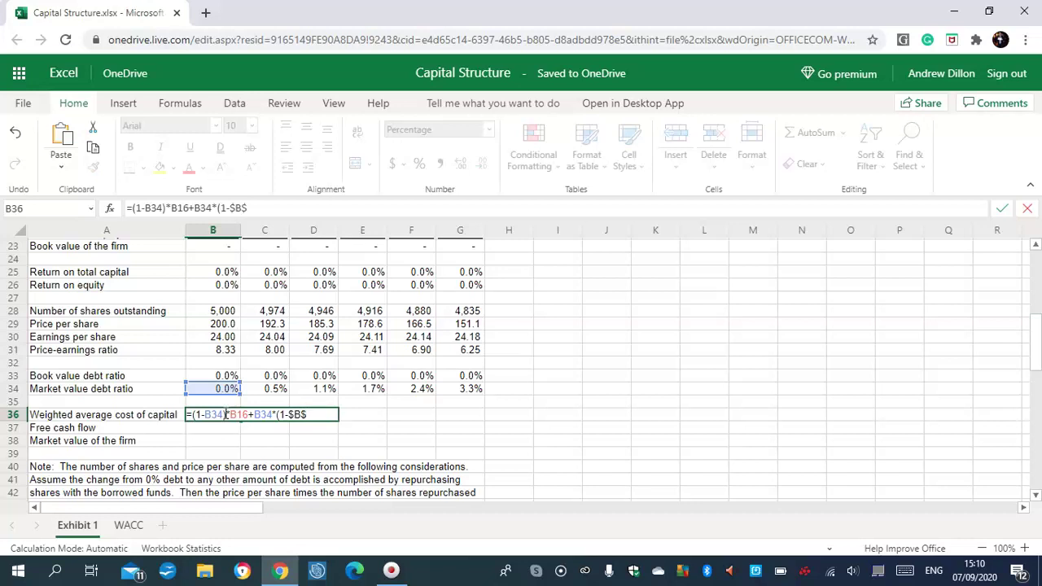
{"action": "type", "text": "2)*B15"}
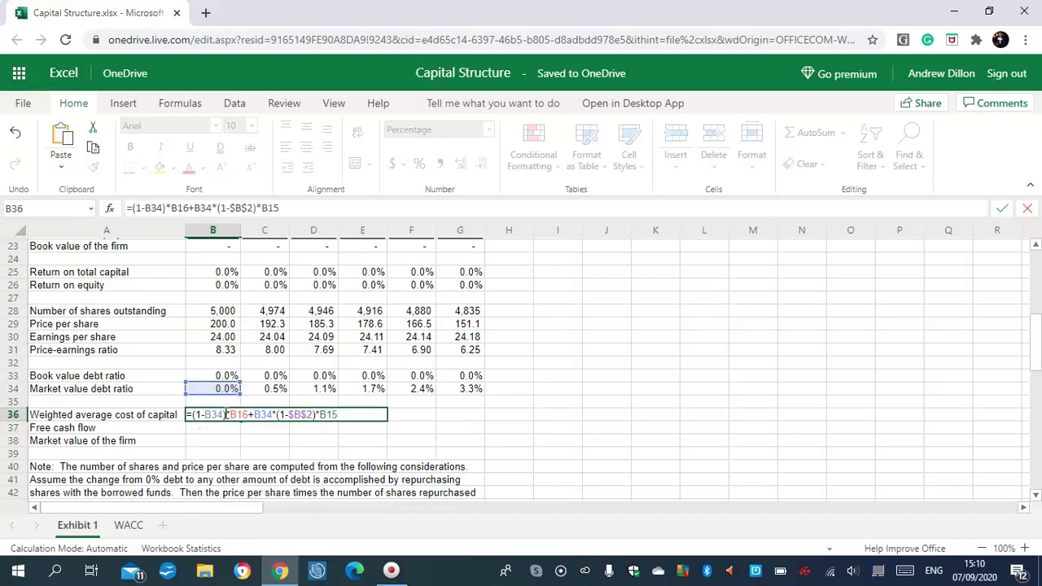
{"action": "key", "text": "Return"}
{"action": "left_click", "coordinate": [236, 416]}
{"action": "left_click_drag", "start_coordinate": [239, 419], "coordinate": [458, 432]}
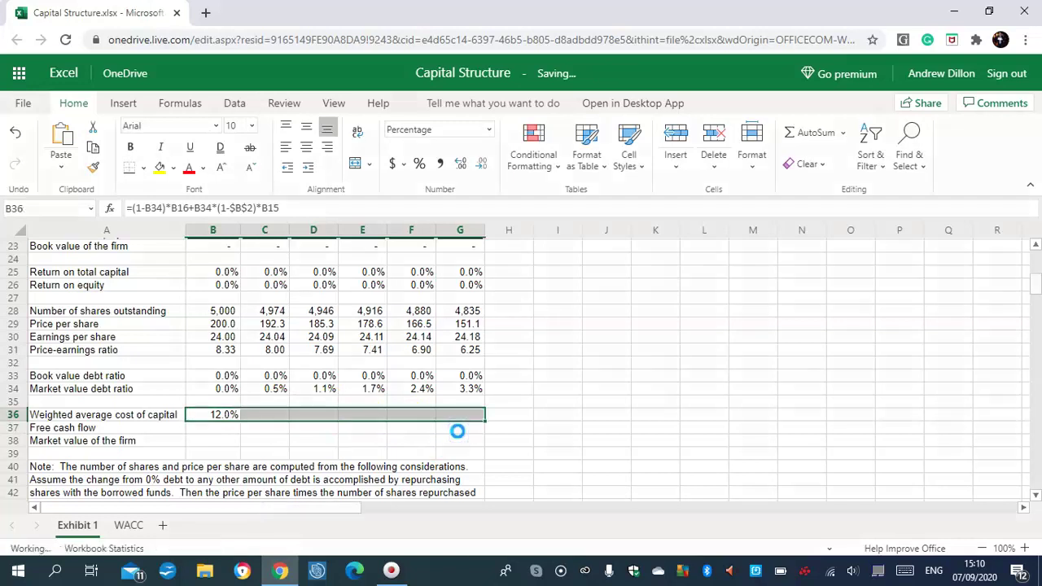
Step: Examine the cell references in the copied weighted average cost of capital formula in G36
{"action": "left_click", "coordinate": [462, 417]}
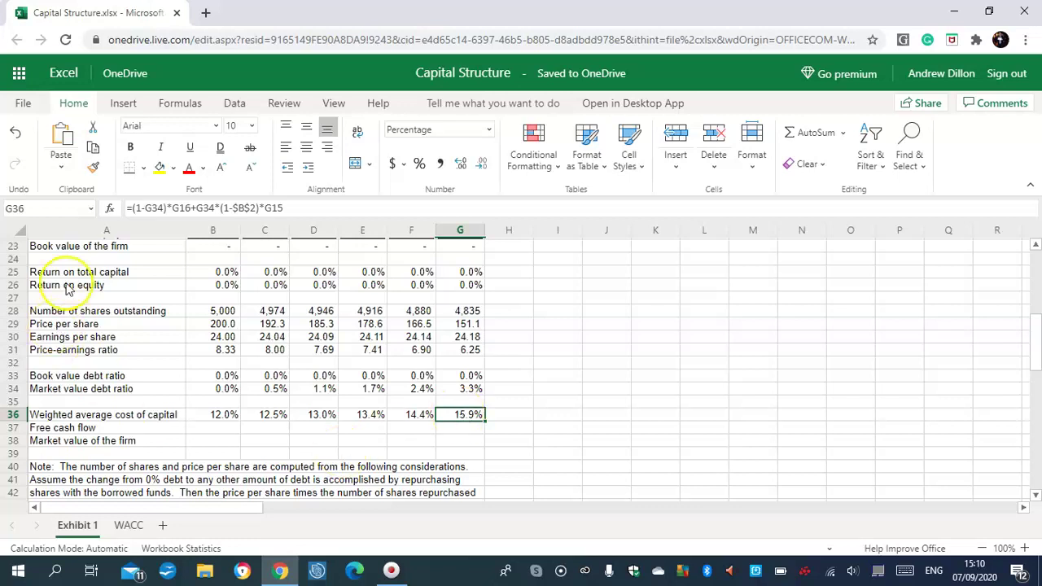
{"action": "left_click", "coordinate": [151, 207]}
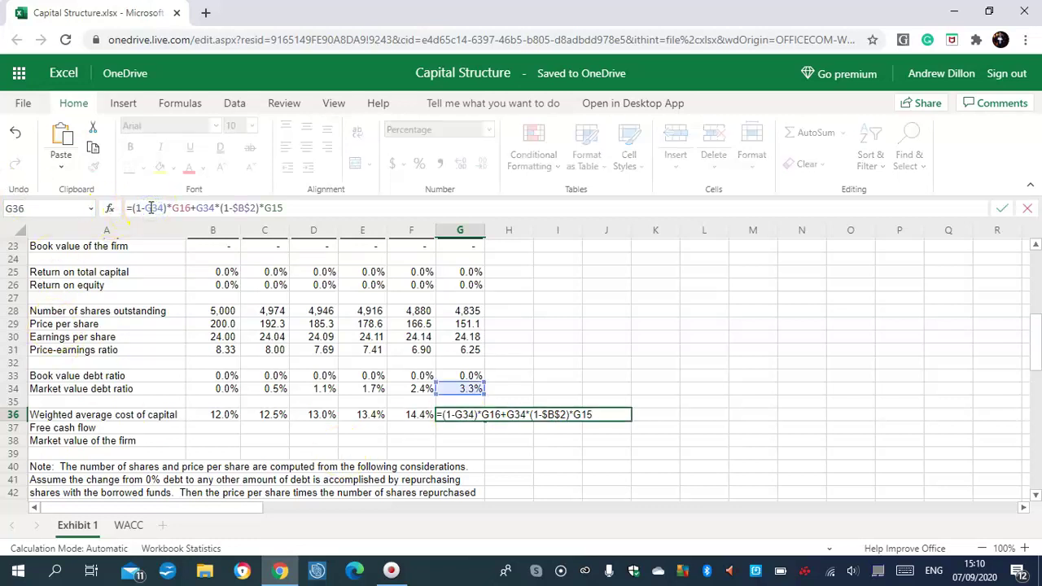
{"action": "double_click", "coordinate": [184, 208]}
{"action": "left_click", "coordinate": [251, 208]}
{"action": "left_click", "coordinate": [289, 208]}
{"action": "key", "text": "Return"}
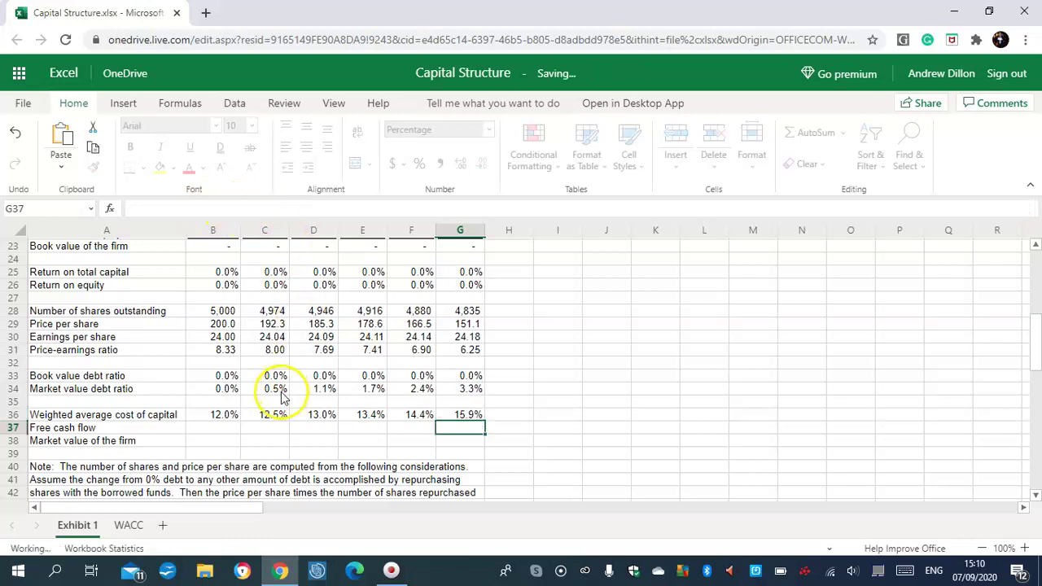
Step: Calculate free cash flow in B37 with =B6*(1-$B$2) and copy the formula across to G37
{"action": "left_click", "coordinate": [223, 429]}
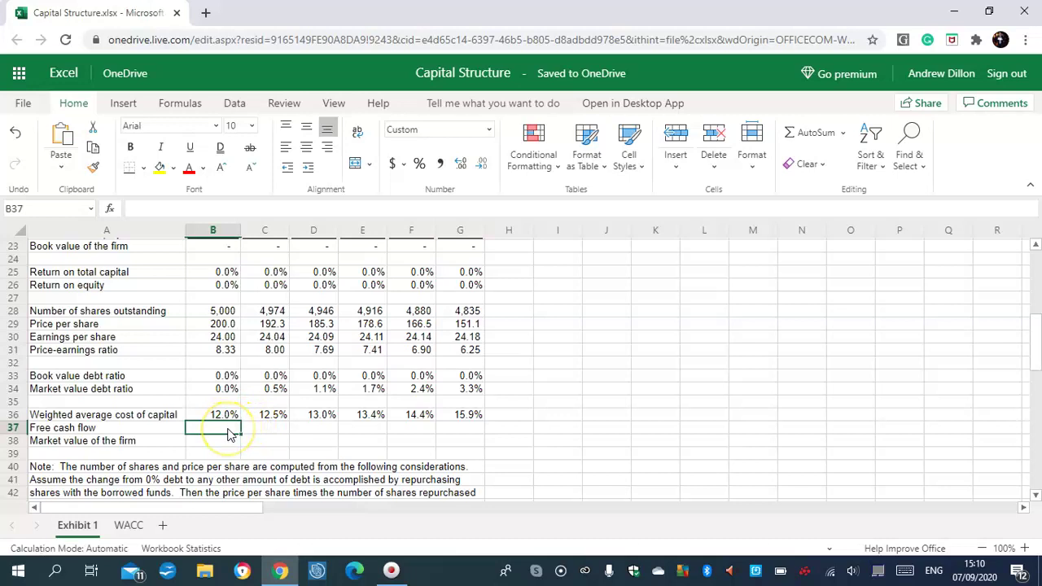
{"action": "left_click", "coordinate": [212, 444]}
{"action": "type", "text": "=B"}
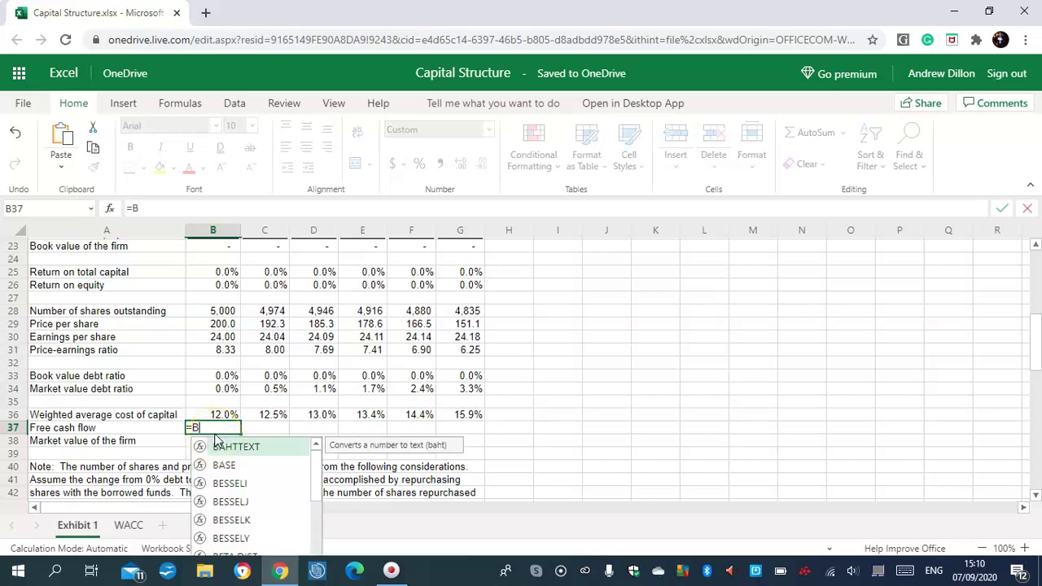
{"action": "type", "text": "6"}
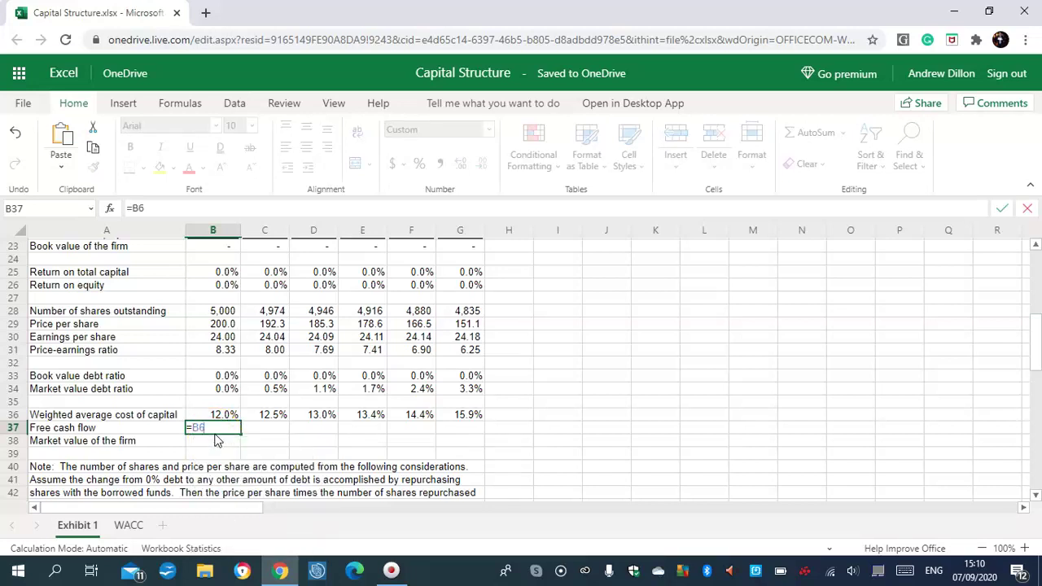
{"action": "type", "text": "*(1-$B$2)"}
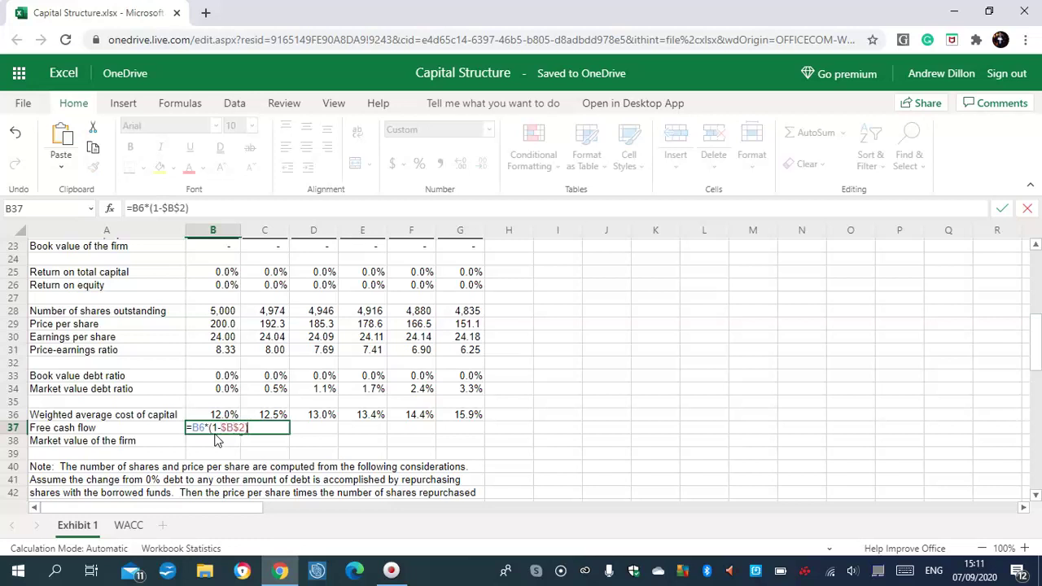
{"action": "key", "text": "Return"}
{"action": "mouse_move", "coordinate": [221, 428]}
{"action": "left_mouse_down"}
{"action": "mouse_move", "coordinate": [428, 419]}
{"action": "mouse_move", "coordinate": [458, 433]}
{"action": "left_mouse_up"}
{"action": "key", "text": "ctrl+r"}
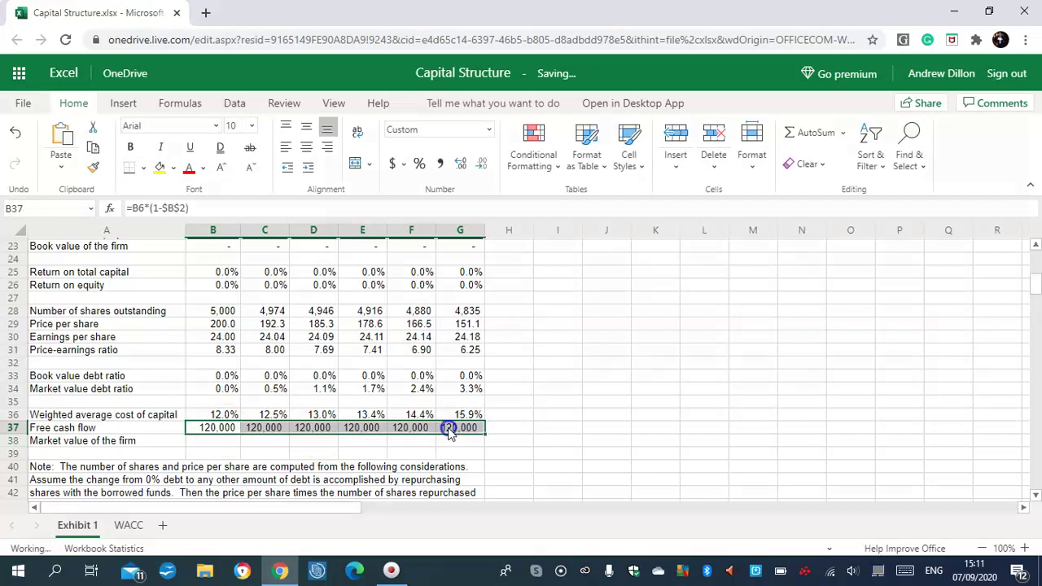
{"action": "left_click", "coordinate": [458, 430]}
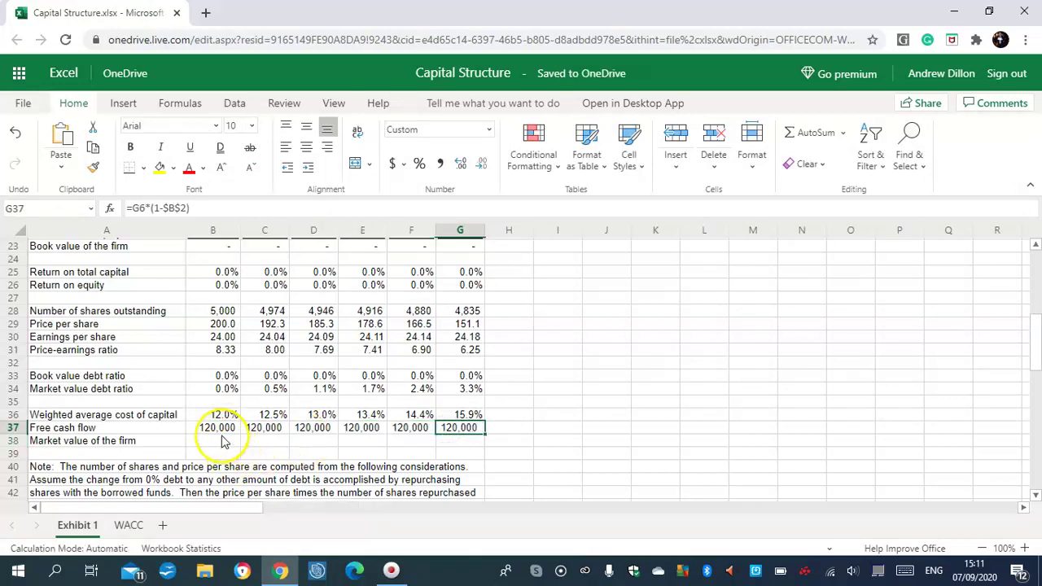
Step: Calculate the market value of the firm in B38 with =B37/B36 and copy the formula across to G38
{"action": "left_click", "coordinate": [216, 440]}
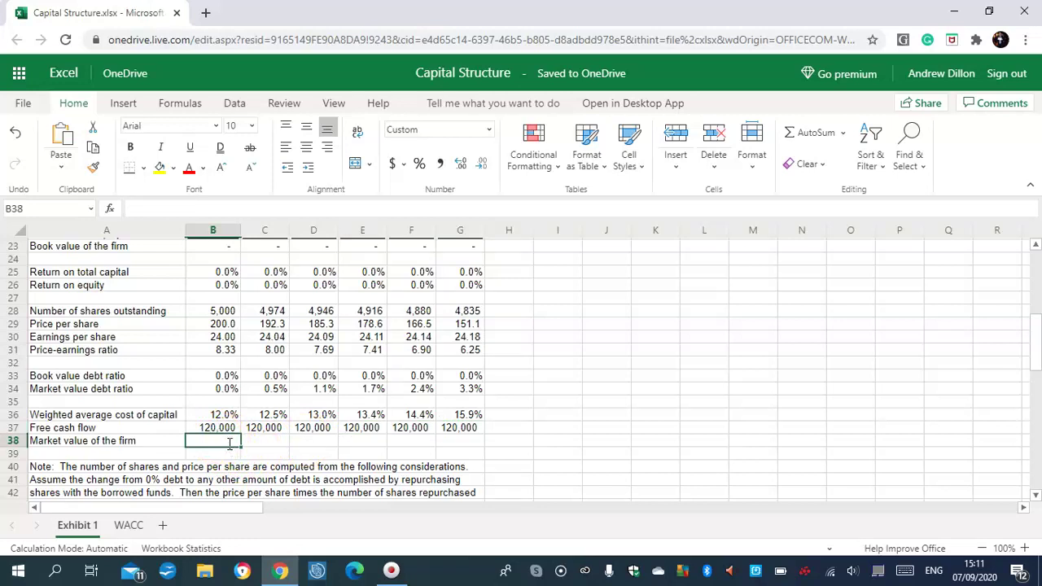
{"action": "type", "text": "=B3"}
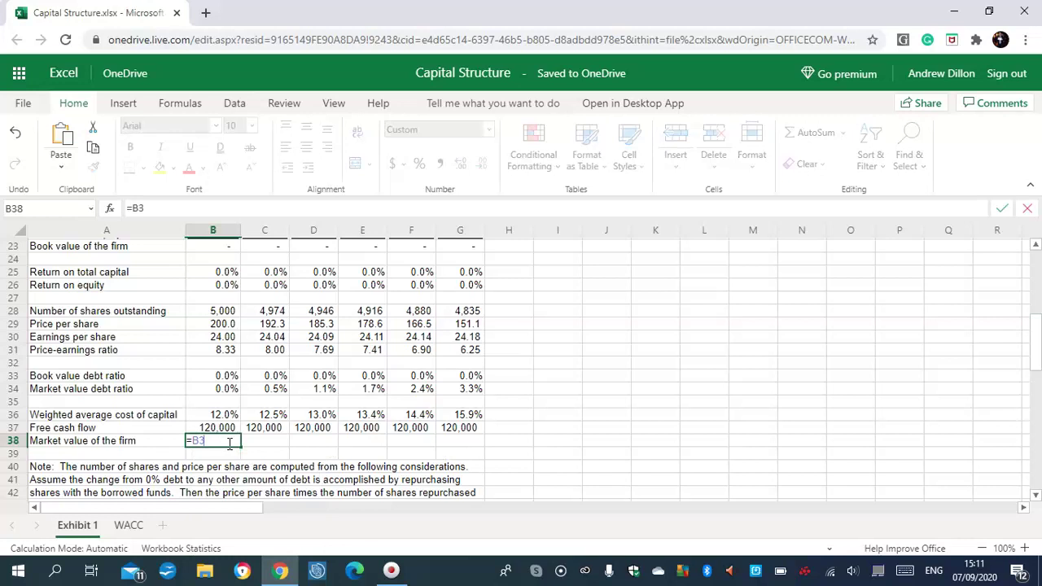
{"action": "type", "text": "7/B36"}
{"action": "key", "text": "Return"}
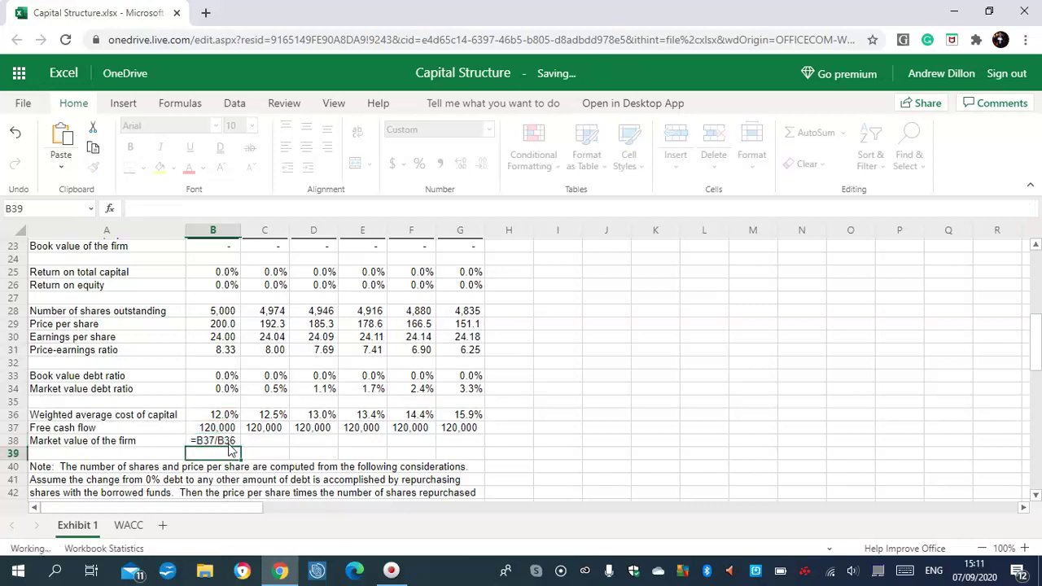
{"action": "left_click", "coordinate": [228, 442]}
{"action": "left_click_drag", "start_coordinate": [241, 447], "coordinate": [461, 453]}
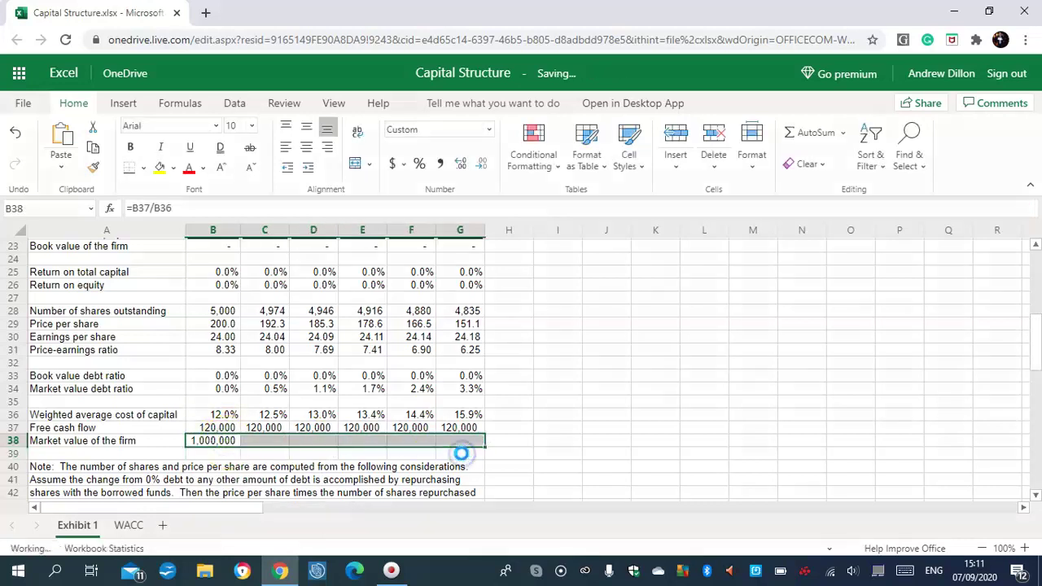
{"action": "scroll", "coordinate": [1036, 352], "scroll_direction": "down", "scroll_amount": 3}
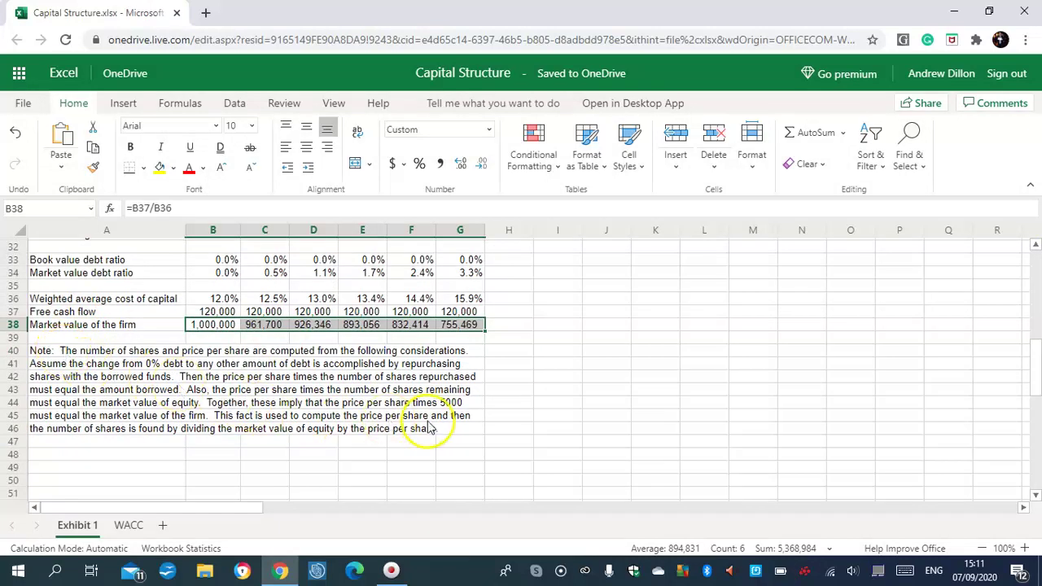
{"action": "left_click", "coordinate": [526, 354]}
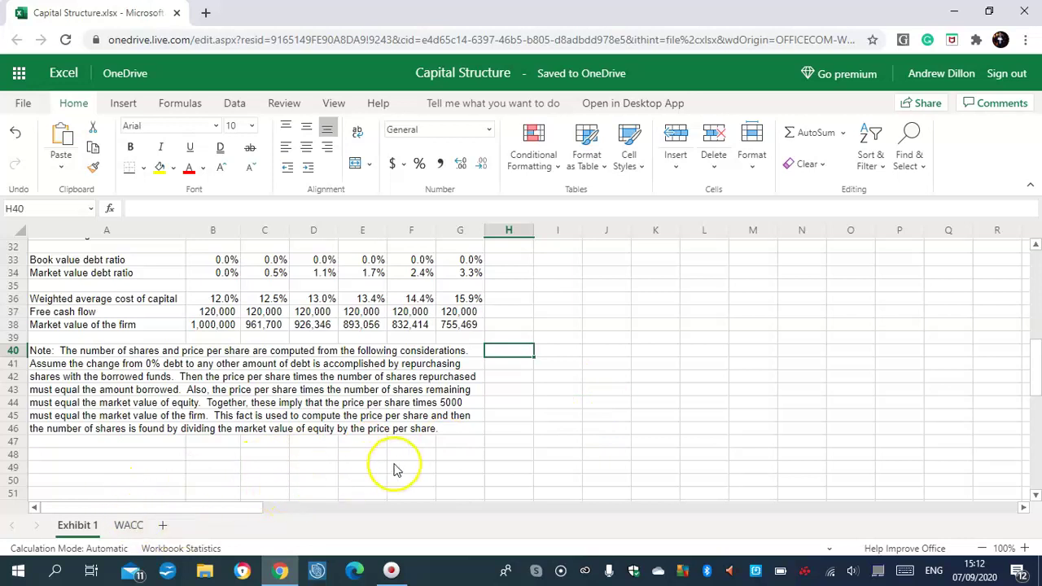
Step: On the WACC sheet, enter =!Exhibit 1'!C34 in B5 for the market value debt ratio
{"action": "left_click", "coordinate": [131, 526]}
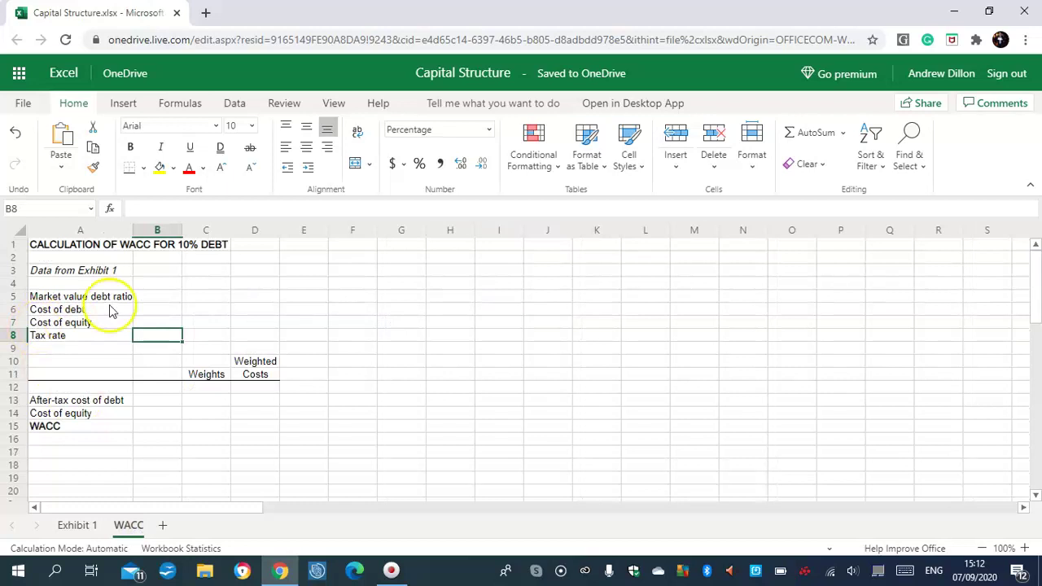
{"action": "left_click", "coordinate": [159, 296]}
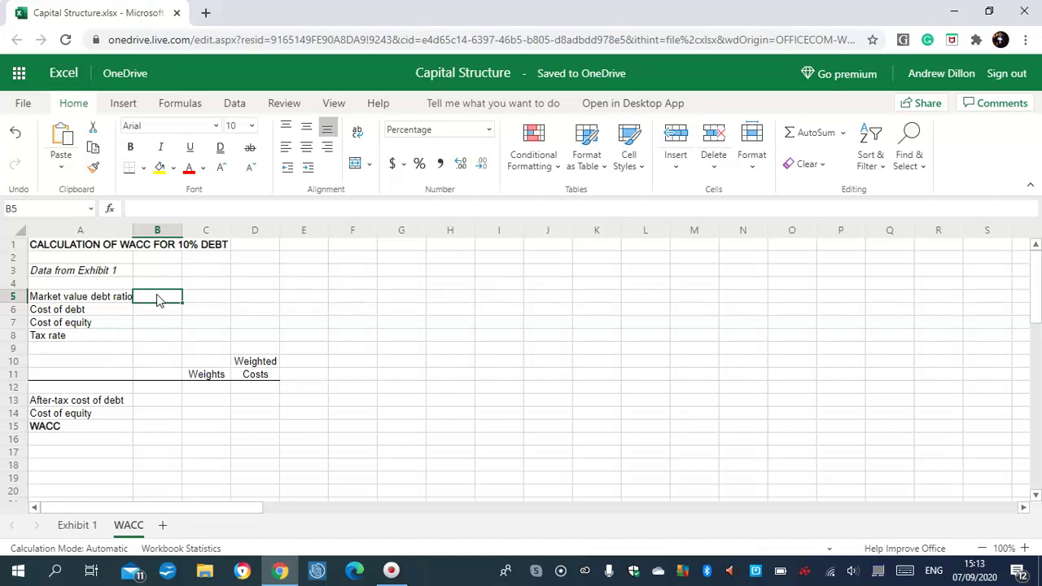
{"action": "type", "text": "="}
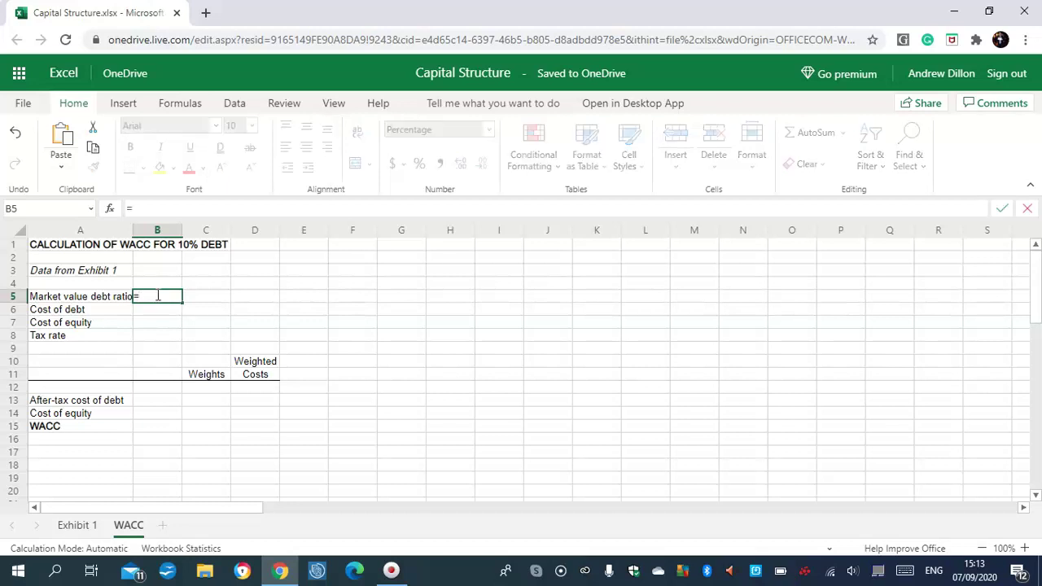
{"action": "type", "text": "!Exhibit 1"}
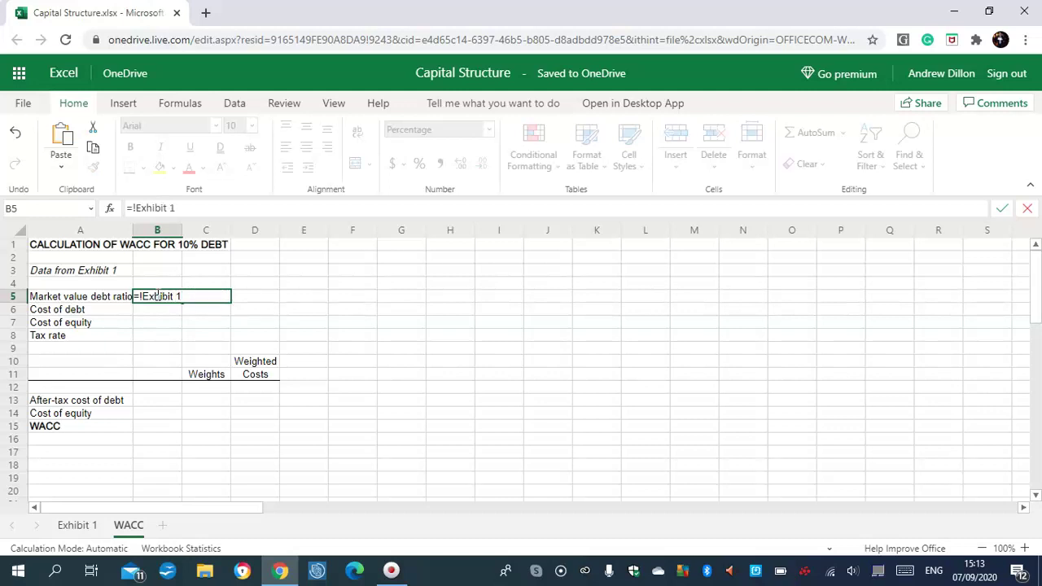
{"action": "type", "text": "'!"}
{"action": "key", "text": "Caps_Lock"}
{"action": "type", "text": "!C"}
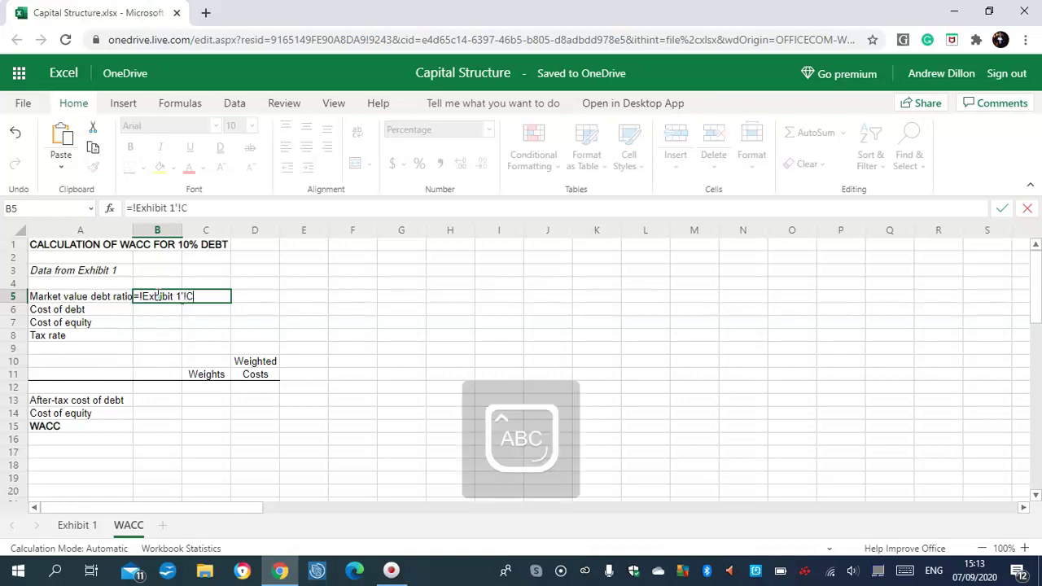
{"action": "type", "text": "34"}
{"action": "key", "text": "Return"}
Step: Correct the sheet reference in B5 so the formula reads ='Exhibit 1'!C34
{"action": "left_click", "coordinate": [158, 313]}
{"action": "left_click", "coordinate": [157, 297]}
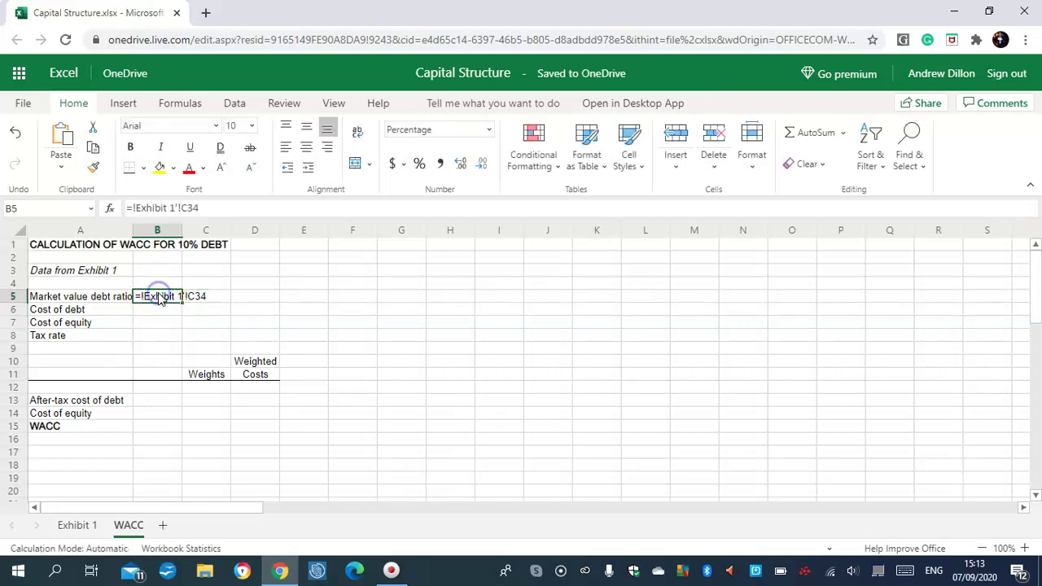
{"action": "left_click", "coordinate": [142, 209]}
{"action": "key", "text": "BackSpace"}
{"action": "type", "text": "'"}
{"action": "key", "text": "Return"}
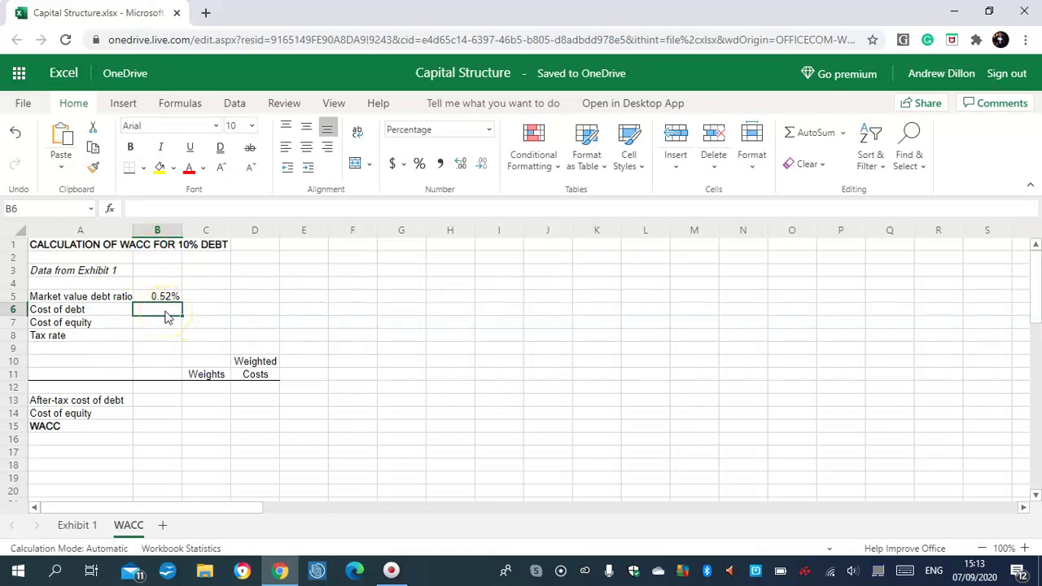
Step: Link the cost of debt in B6 to the first sheet with ='Exhibit 1'!C15
{"action": "type", "text": "="}
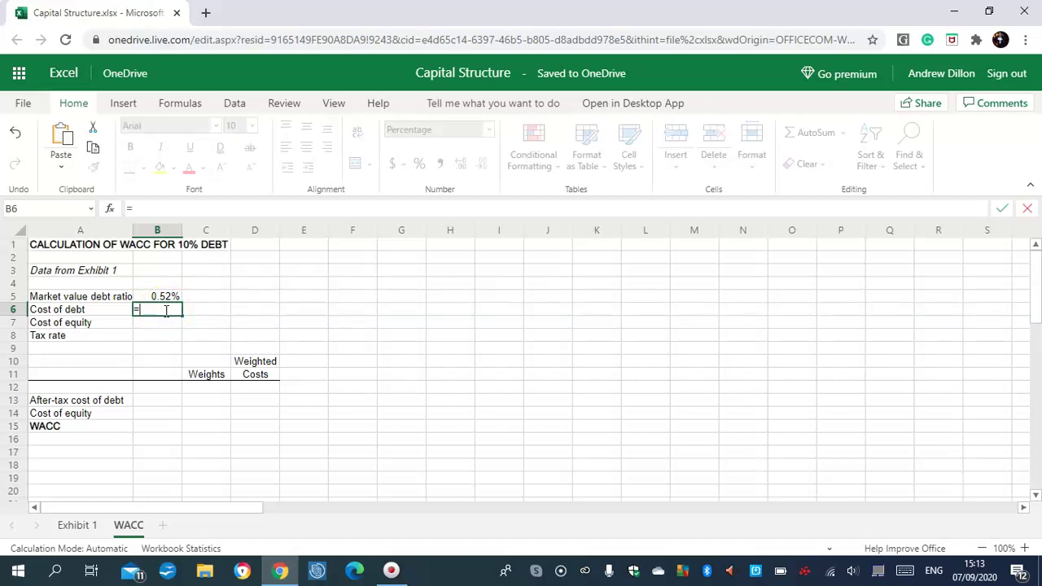
{"action": "type", "text": "'Exhibi"}
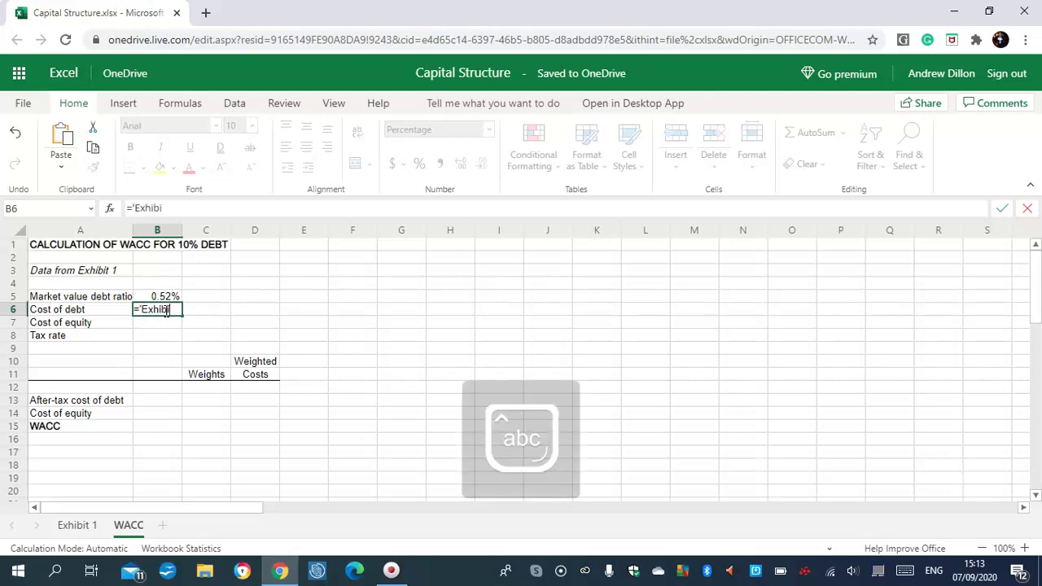
{"action": "type", "text": "t 1'"}
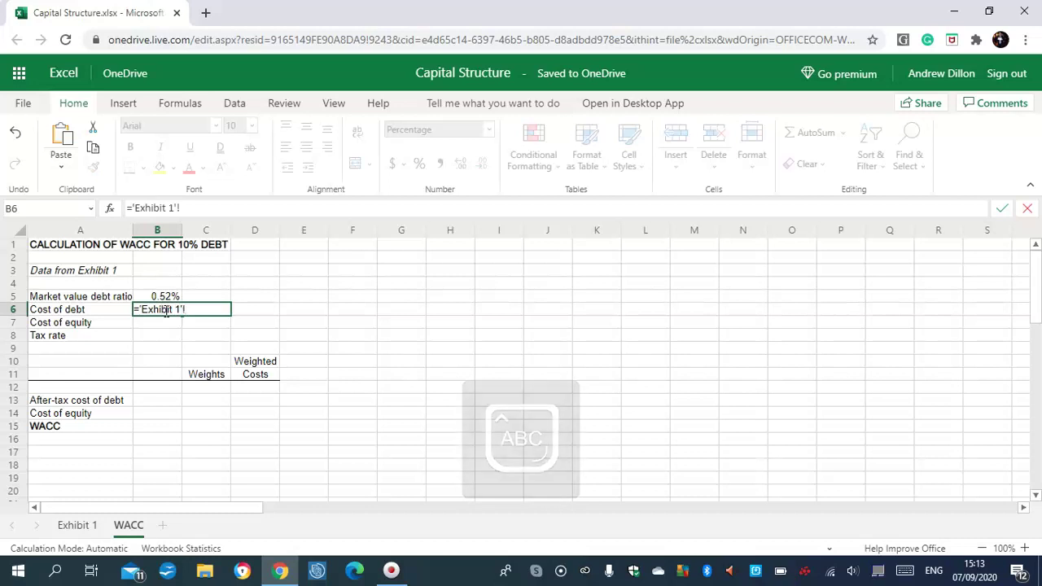
{"action": "type", "text": "!C15"}
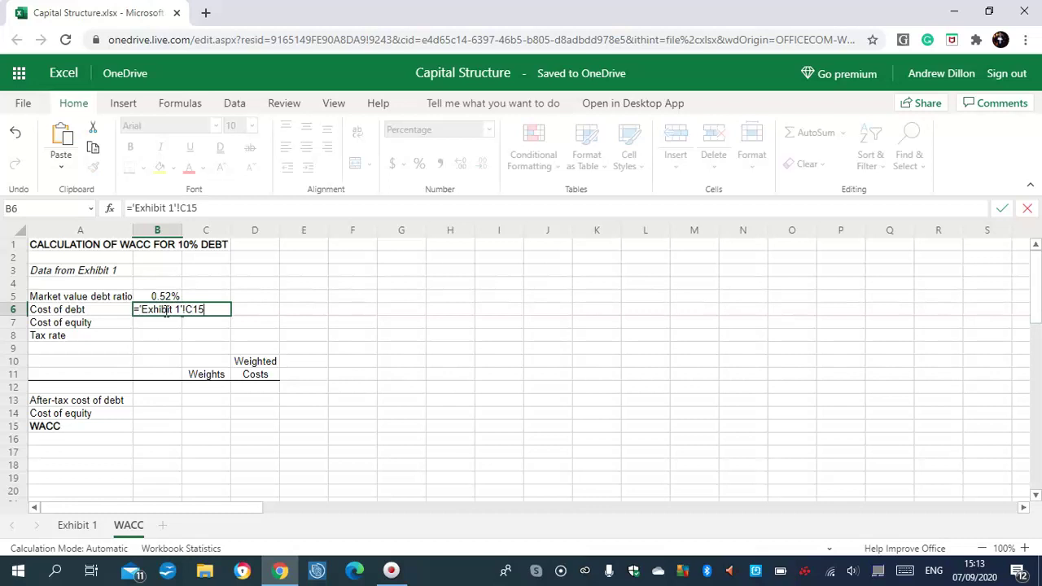
{"action": "key", "text": "Return"}
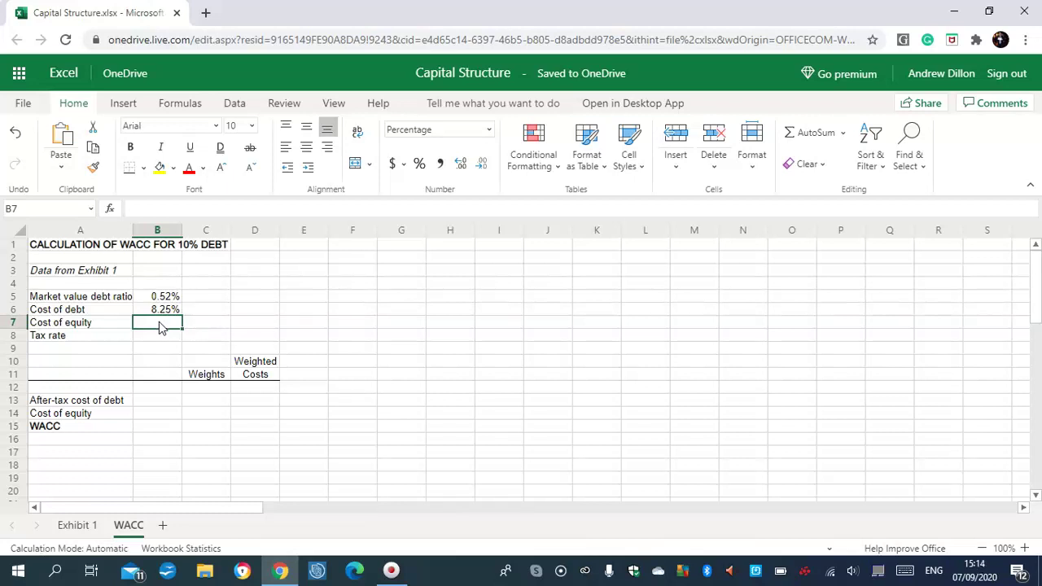
Step: Link the cost of equity in B7 to the first sheet with ='Exhibit 1'!C16
{"action": "type", "text": "='"}
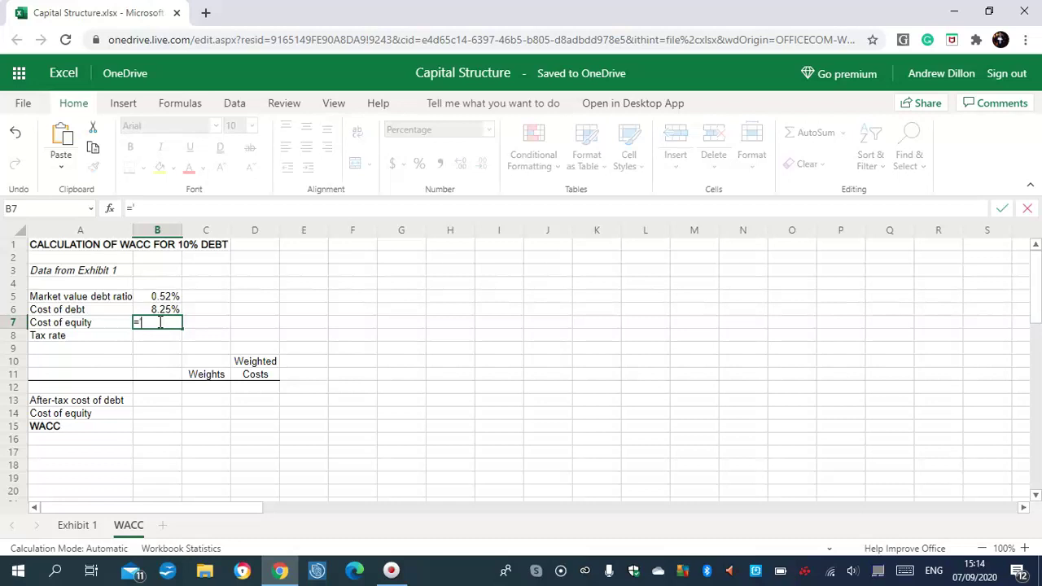
{"action": "type", "text": "Exhibit 1"}
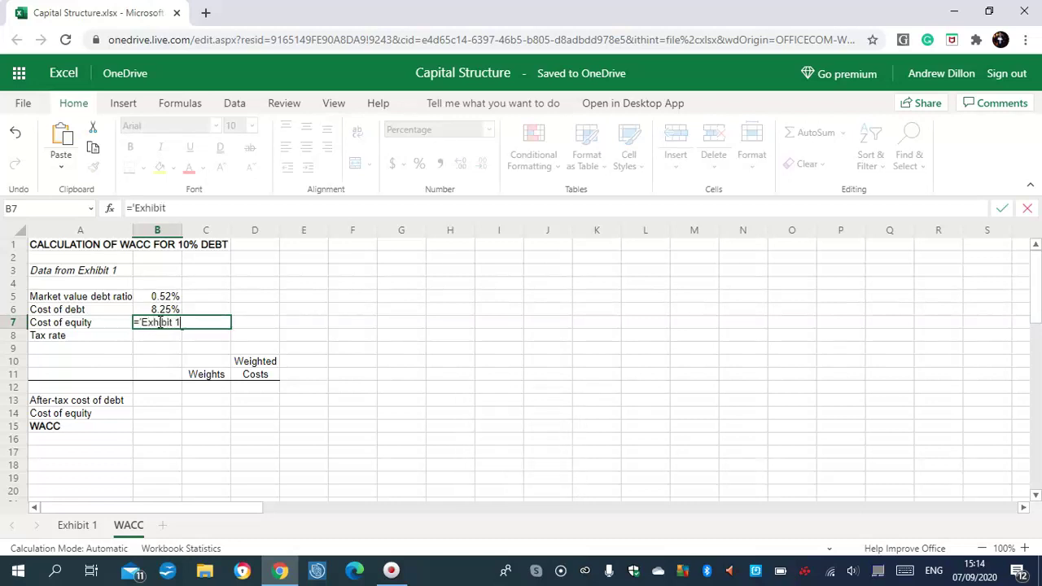
{"action": "type", "text": "'!"}
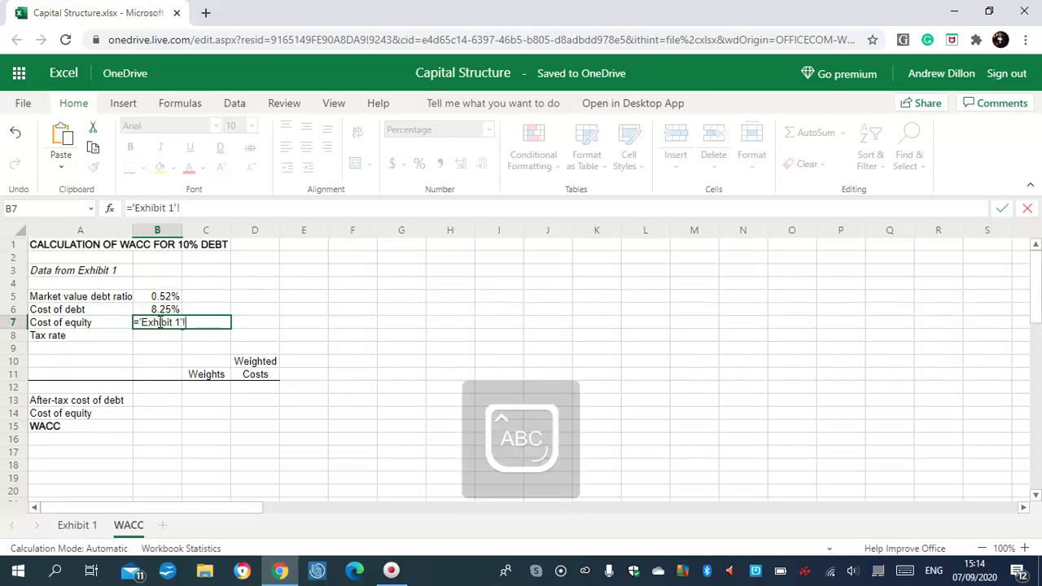
{"action": "type", "text": "C16"}
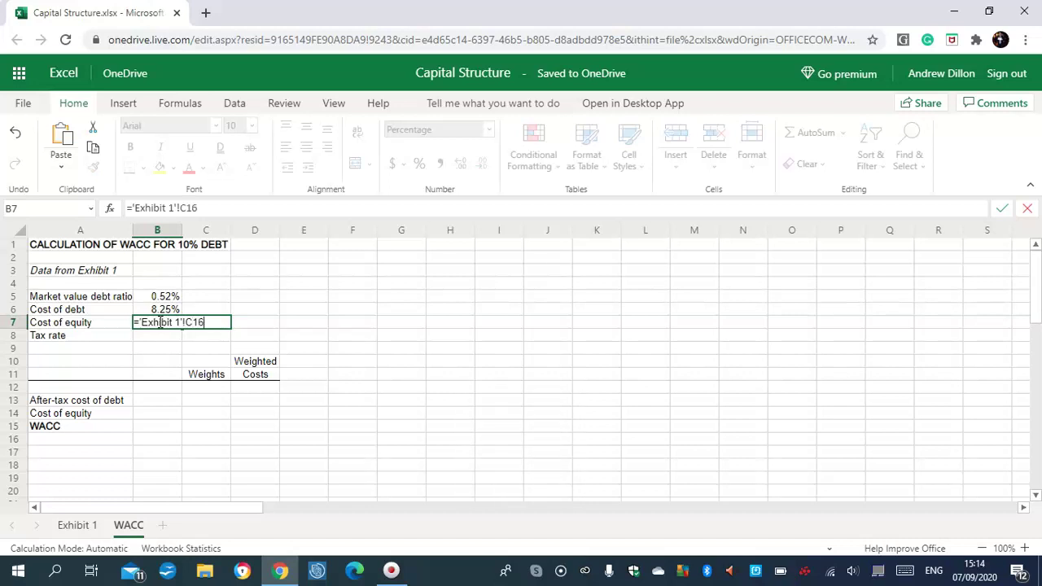
{"action": "key", "text": "Return"}
Step: Link the tax rate in B8 with ='Exhibit 1'!B2, writing the sheet name as Exhibit instead of all capitals
{"action": "left_click", "coordinate": [159, 335]}
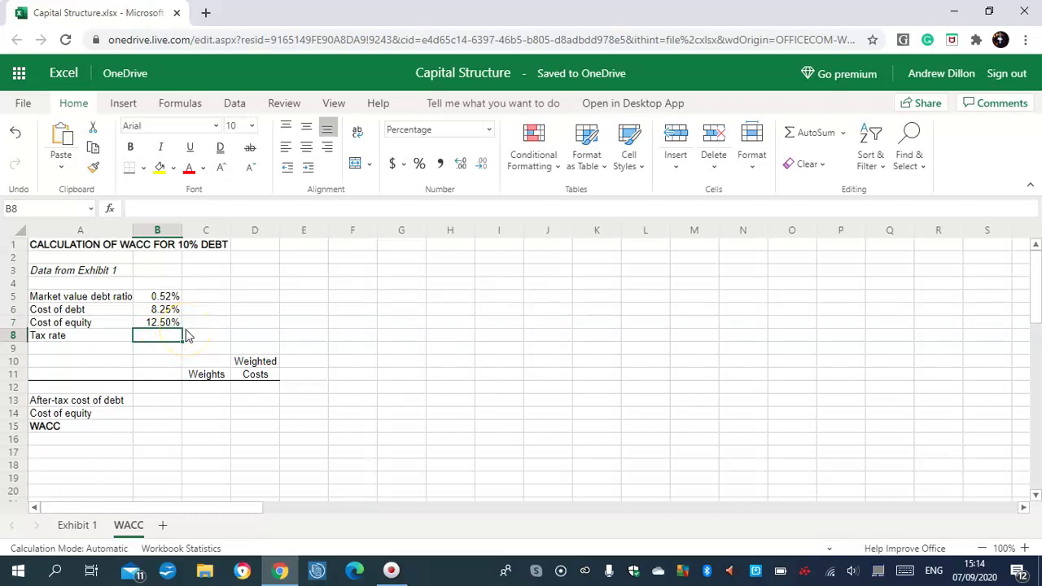
{"action": "type", "text": "='"}
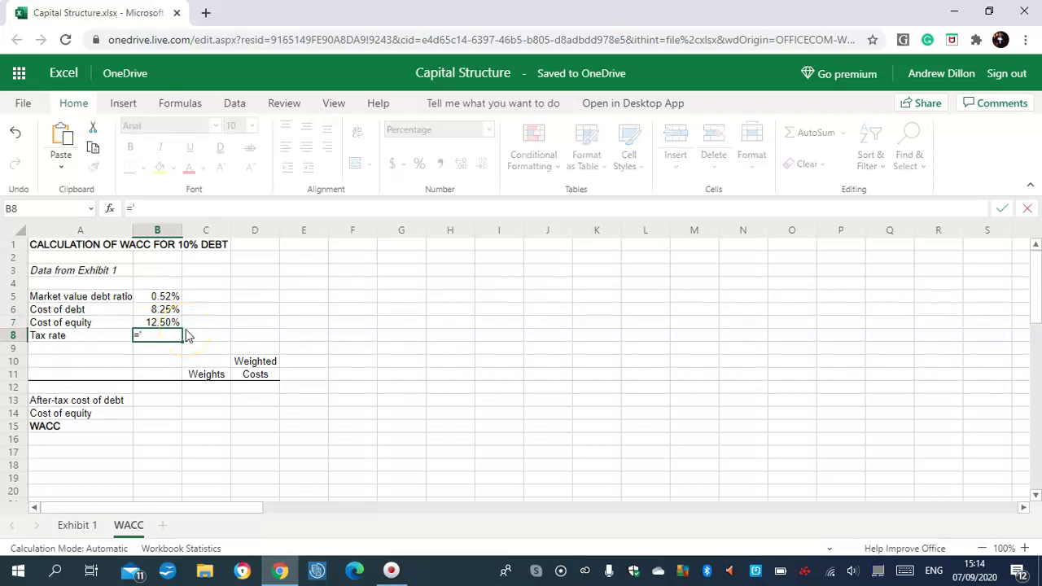
{"action": "type", "text": "EXHIBIT 1'!"}
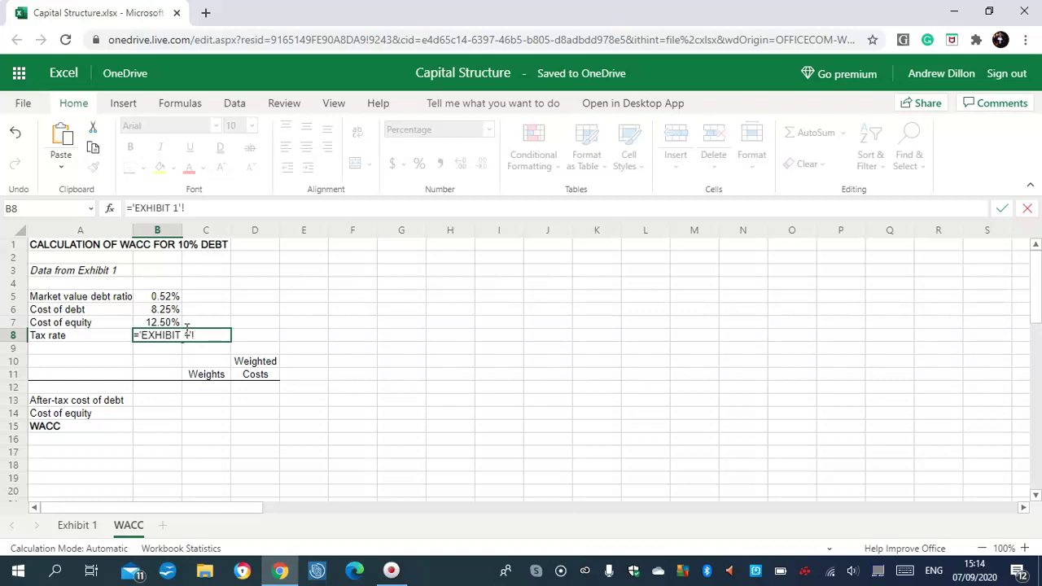
{"action": "left_click", "coordinate": [176, 333]}
{"action": "key", "text": "BackSpace"}
{"action": "key", "text": "BackSpace"}
{"action": "key", "text": "BackSpace"}
{"action": "key", "text": "BackSpace"}
{"action": "key", "text": "BackSpace"}
{"action": "key", "text": "BackSpace"}
{"action": "key", "text": "Caps_Lock"}
{"action": "type", "text": "x"}
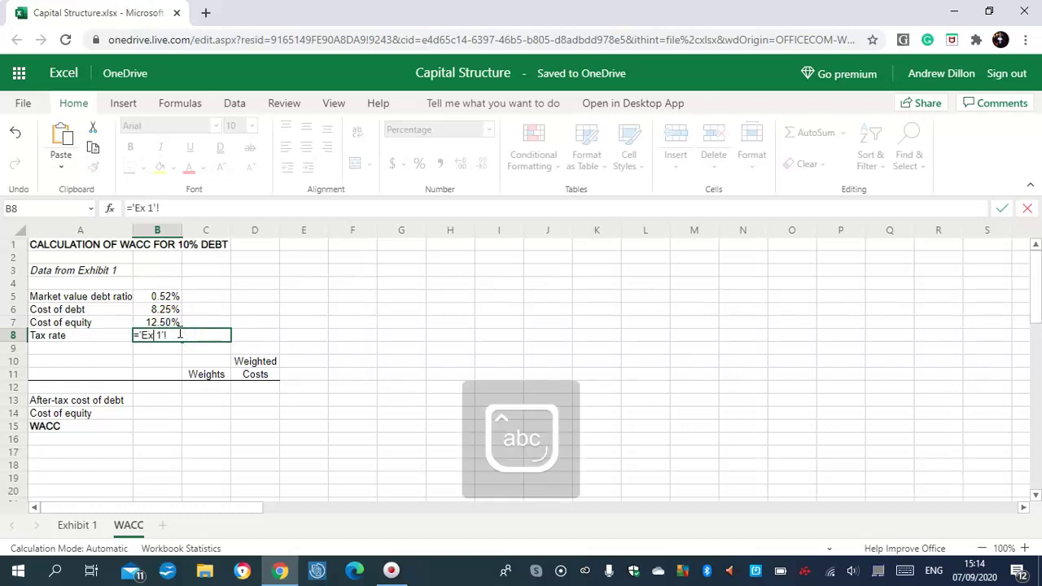
{"action": "type", "text": "hibit"}
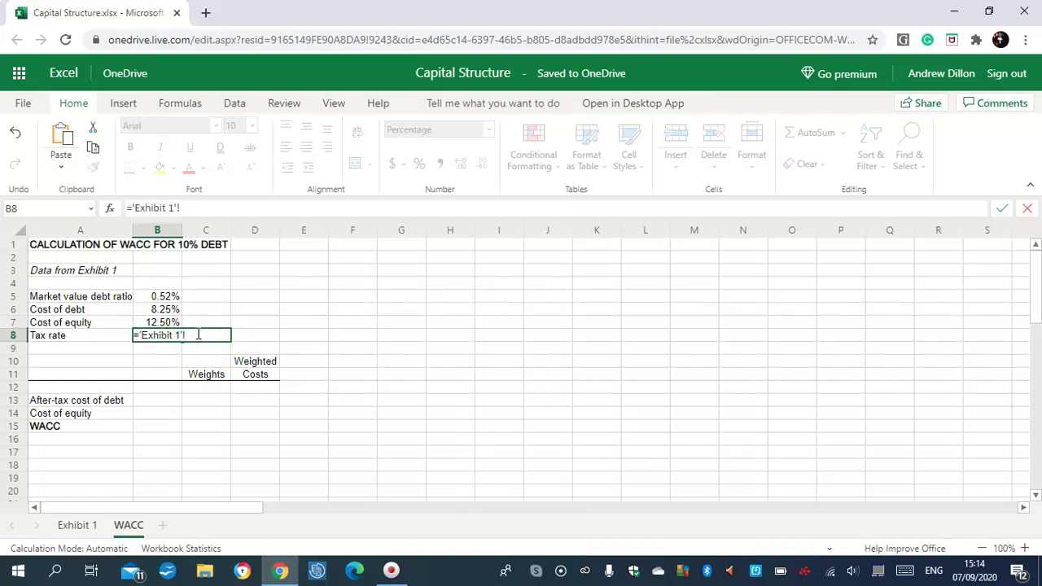
{"action": "key", "text": "Caps_Lock"}
{"action": "type", "text": "B2"}
{"action": "left_click", "coordinate": [217, 335]}
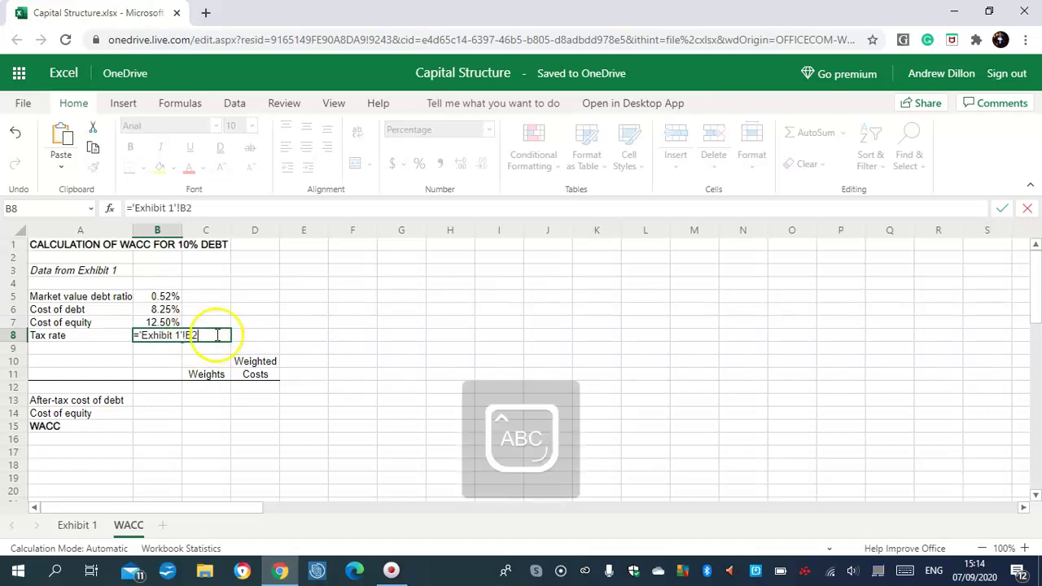
{"action": "key", "text": "Return"}
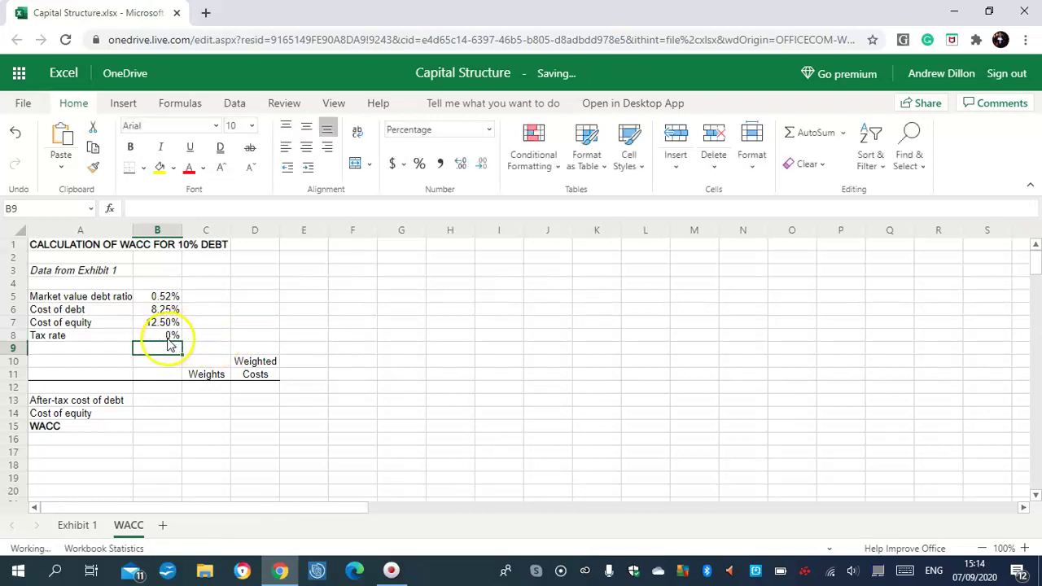
Step: Calculate the after-tax cost of debt in B13 with =B6*(1-B8)
{"action": "left_click", "coordinate": [167, 400]}
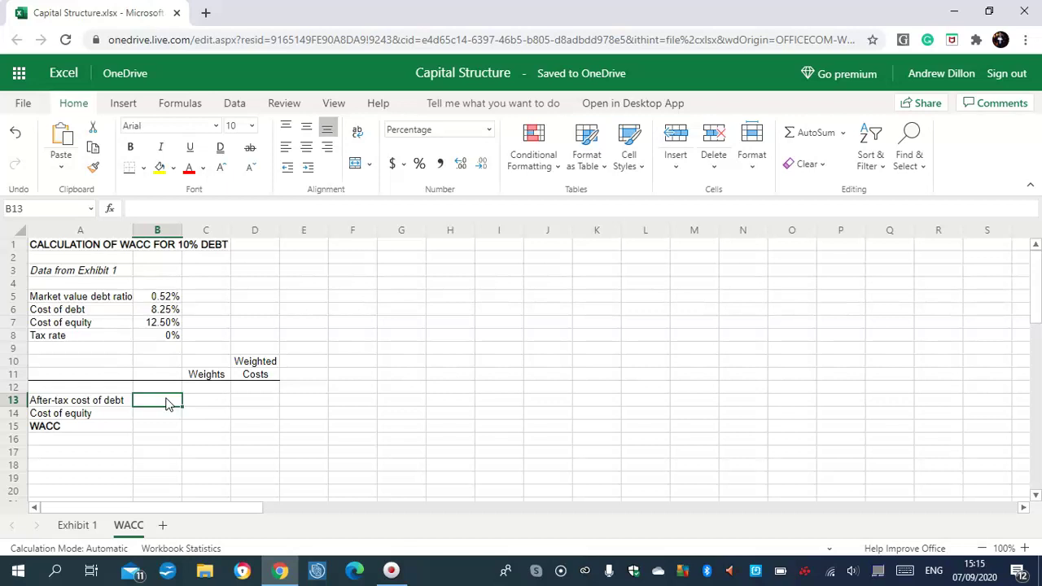
{"action": "type", "text": "=B6"}
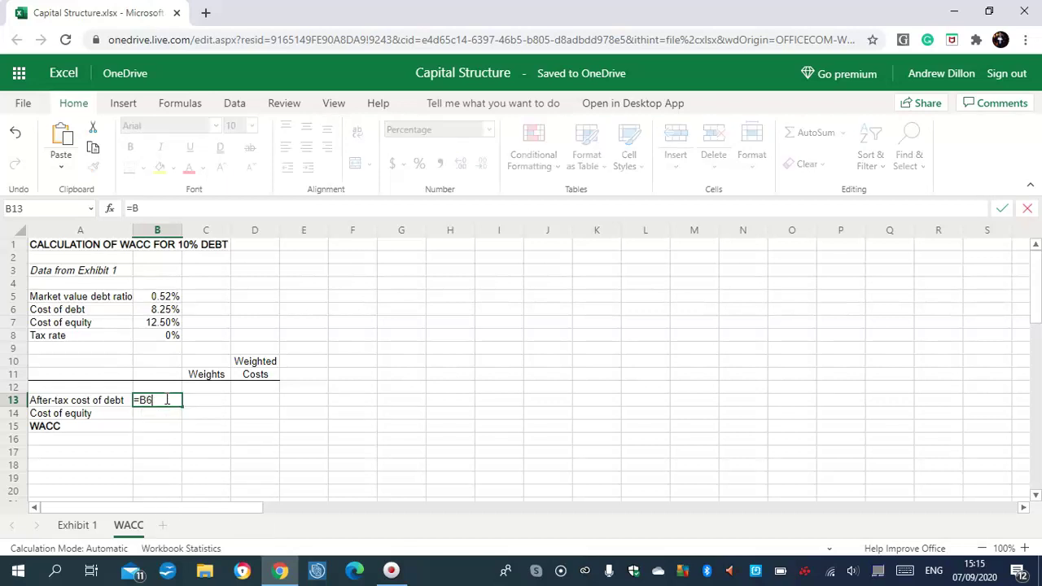
{"action": "type", "text": "*C1"}
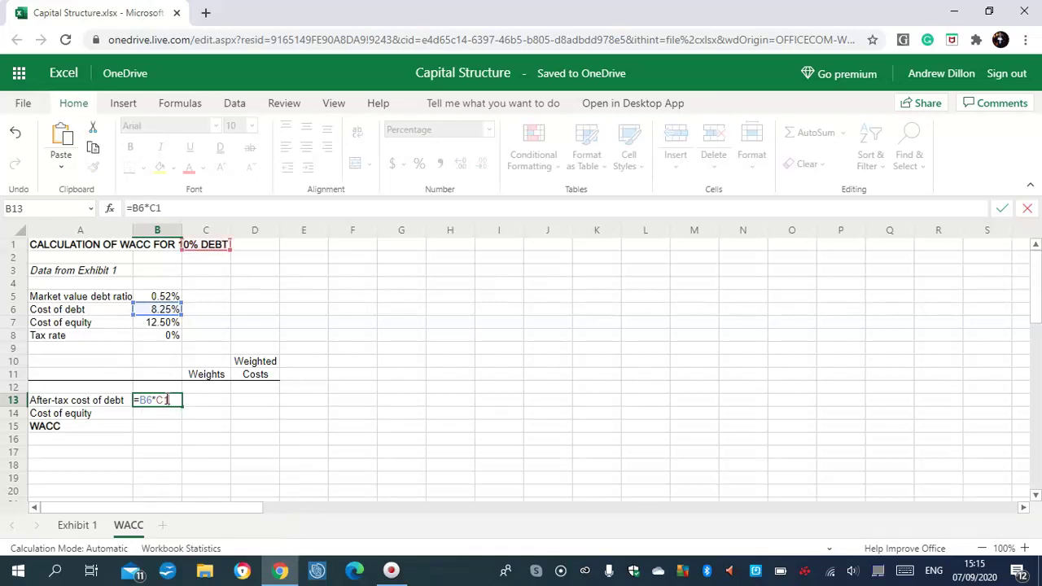
{"action": "key", "text": "BackSpace"}
{"action": "key", "text": "BackSpace"}
{"action": "type", "text": "(1-B8)"}
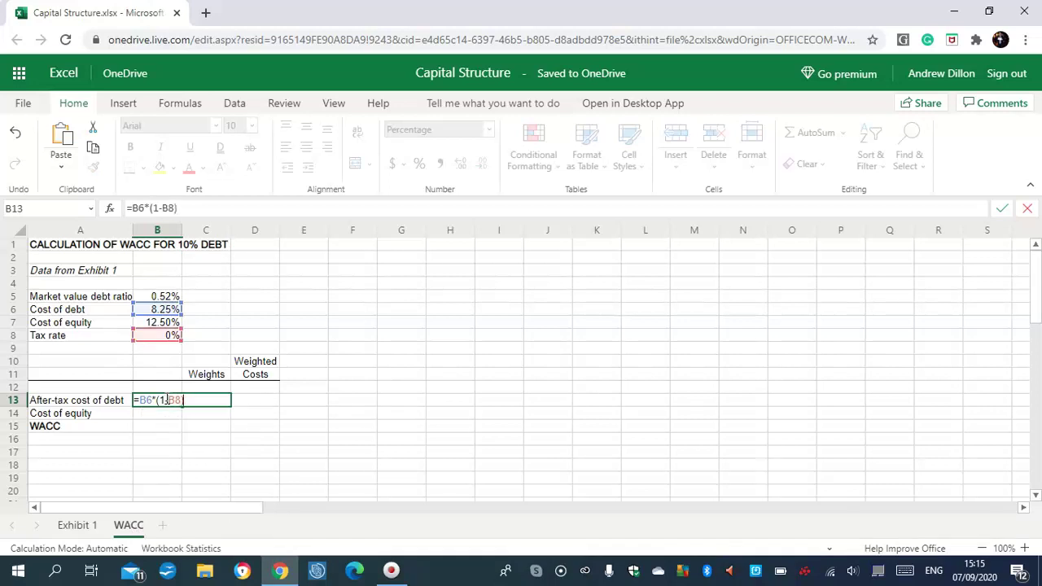
{"action": "key", "text": "Return"}
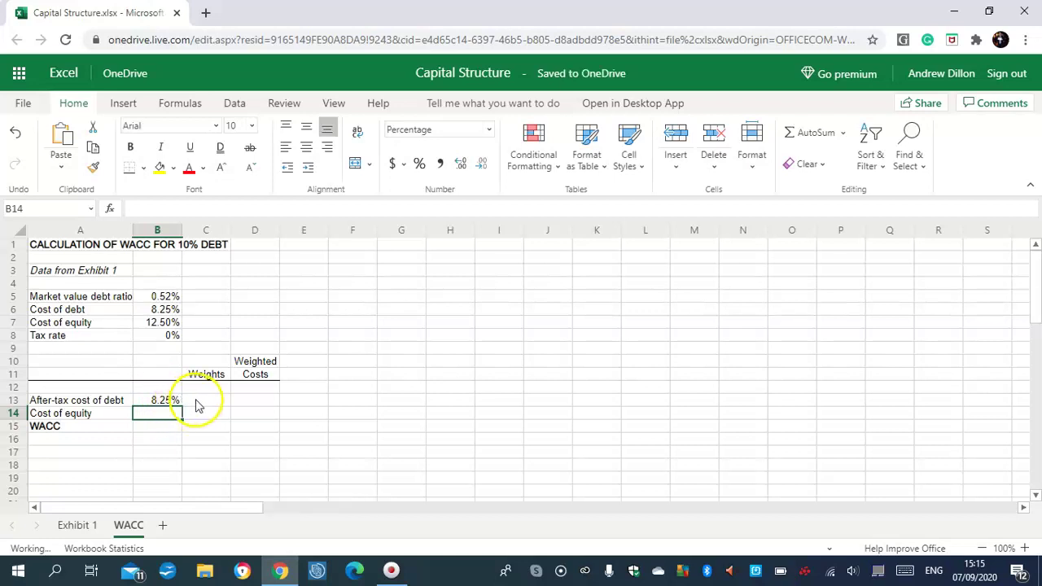
Step: Link the debt weight in C13 with =B5 and calculate the weighted cost of debt in D13 with =B13*C13
{"action": "left_click", "coordinate": [200, 399]}
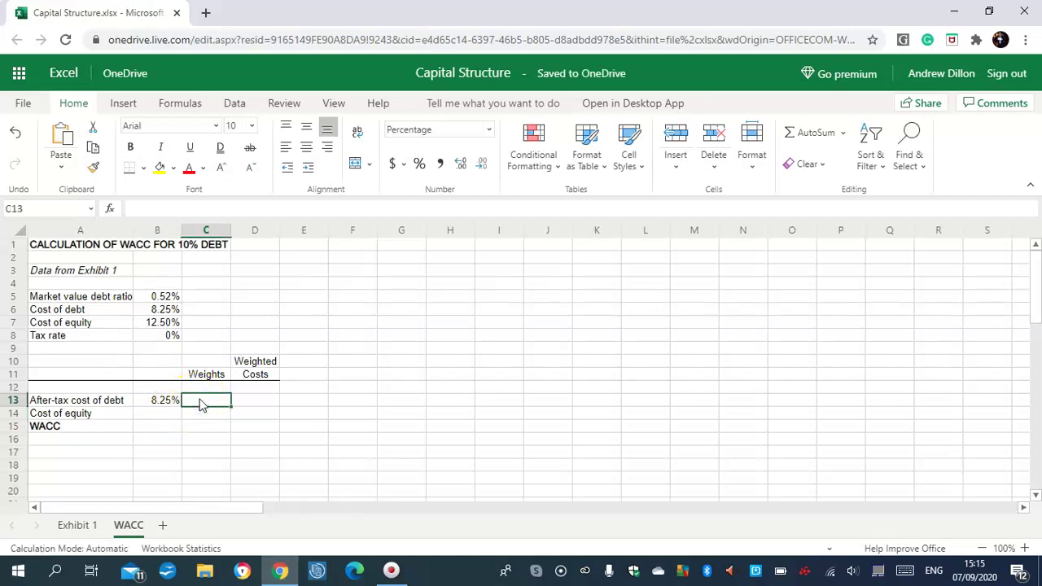
{"action": "type", "text": "=B5"}
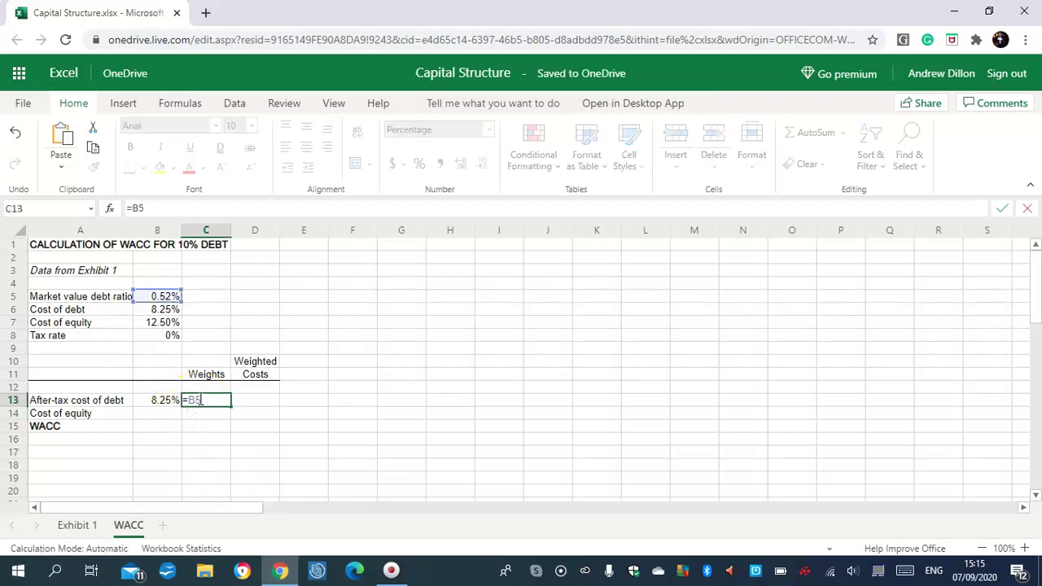
{"action": "key", "text": "Return"}
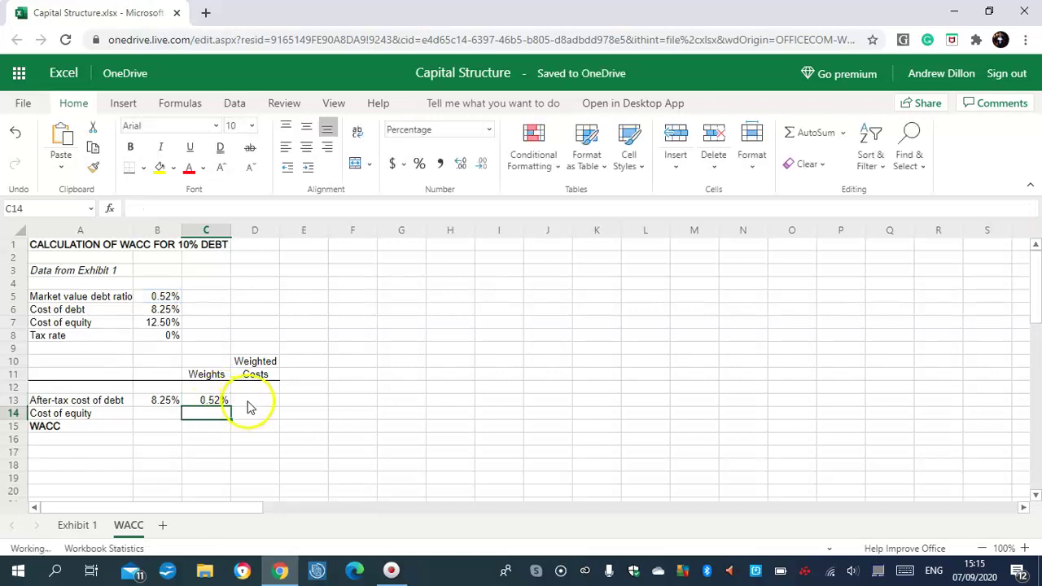
{"action": "left_click", "coordinate": [250, 404]}
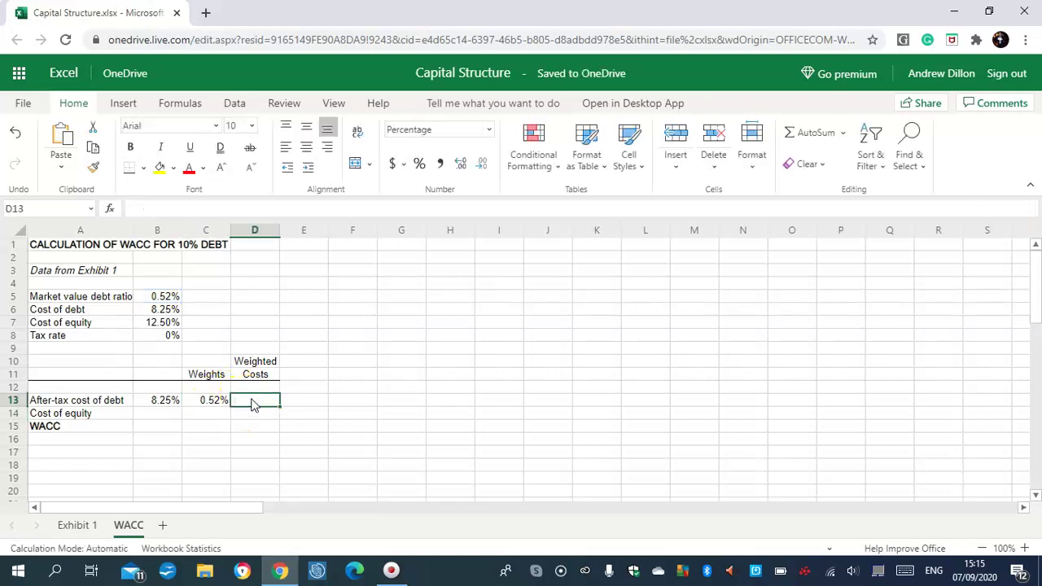
{"action": "type", "text": "=B13"}
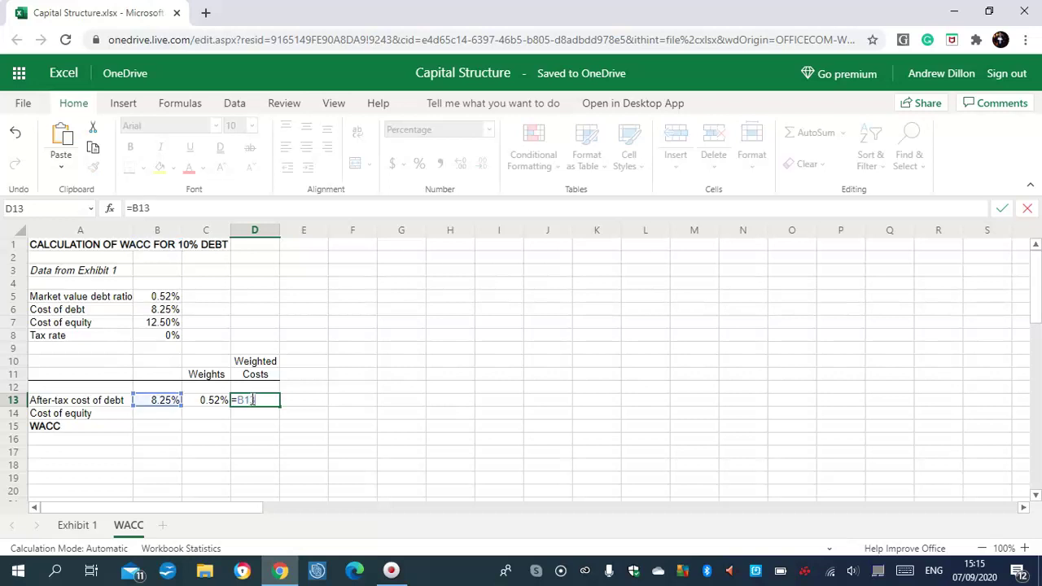
{"action": "type", "text": "*C13"}
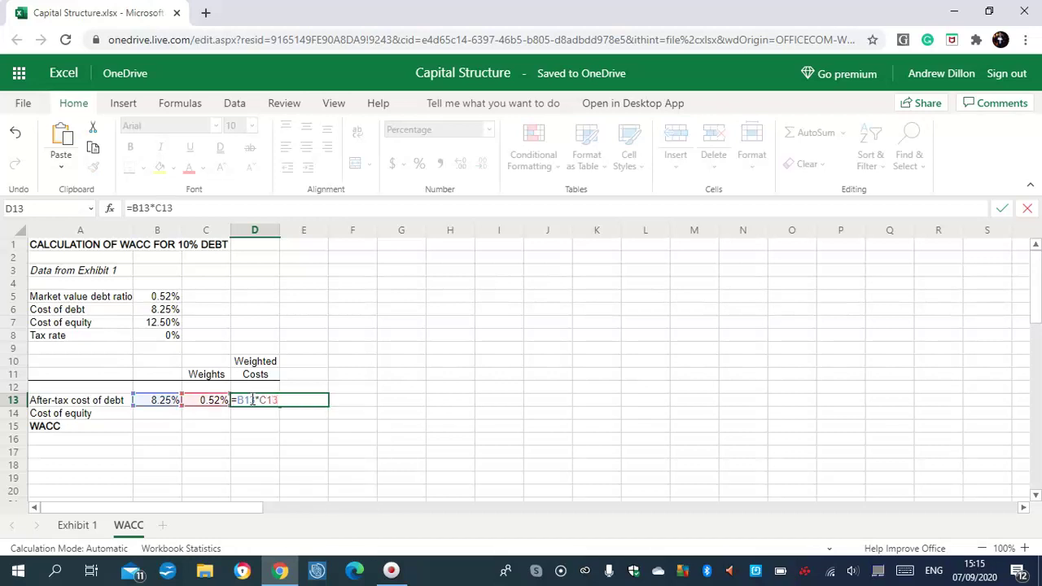
{"action": "key", "text": "Return"}
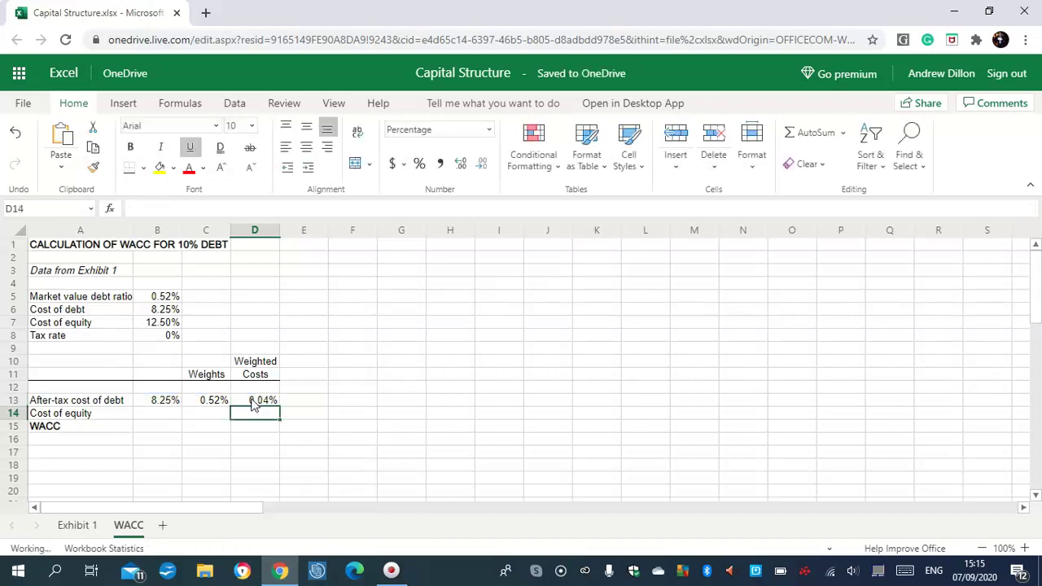
Step: Link the cost of equity in B14 with =B7 and calculate the equity weight in C14 with =1-C13
{"action": "left_click", "coordinate": [162, 413]}
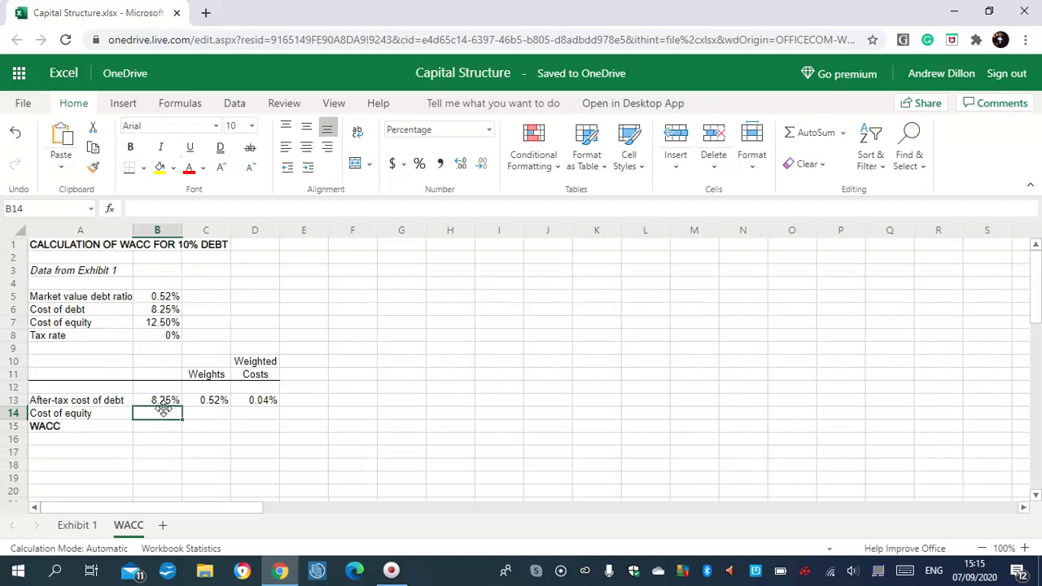
{"action": "type", "text": "="}
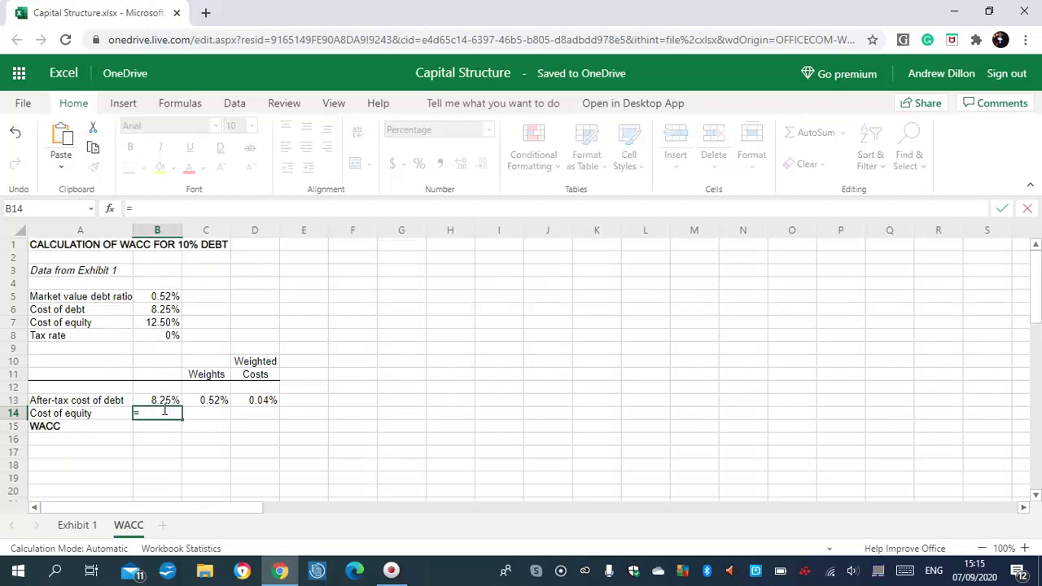
{"action": "type", "text": "B7"}
{"action": "key", "text": "Return"}
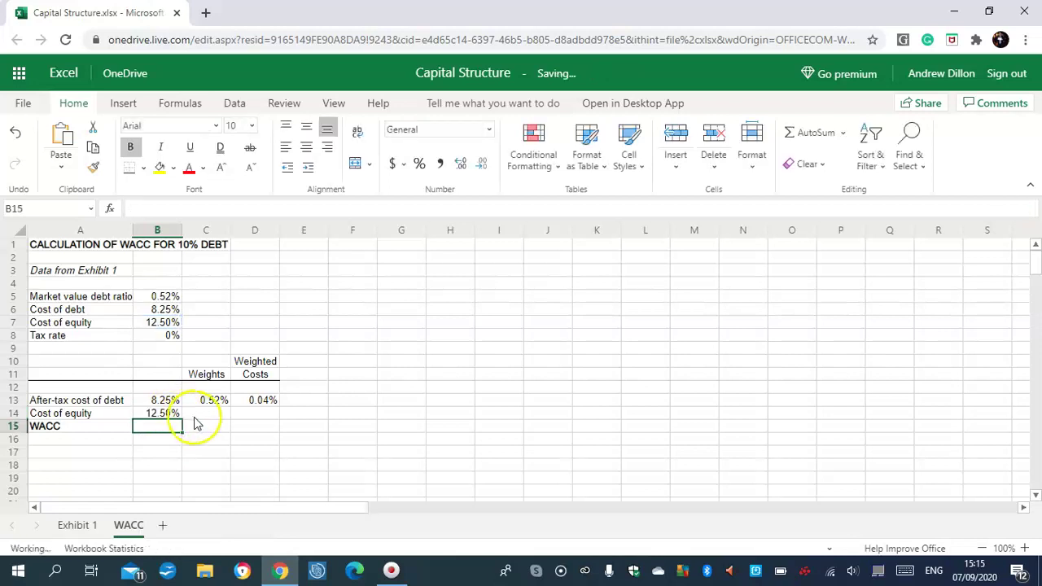
{"action": "left_click", "coordinate": [204, 415]}
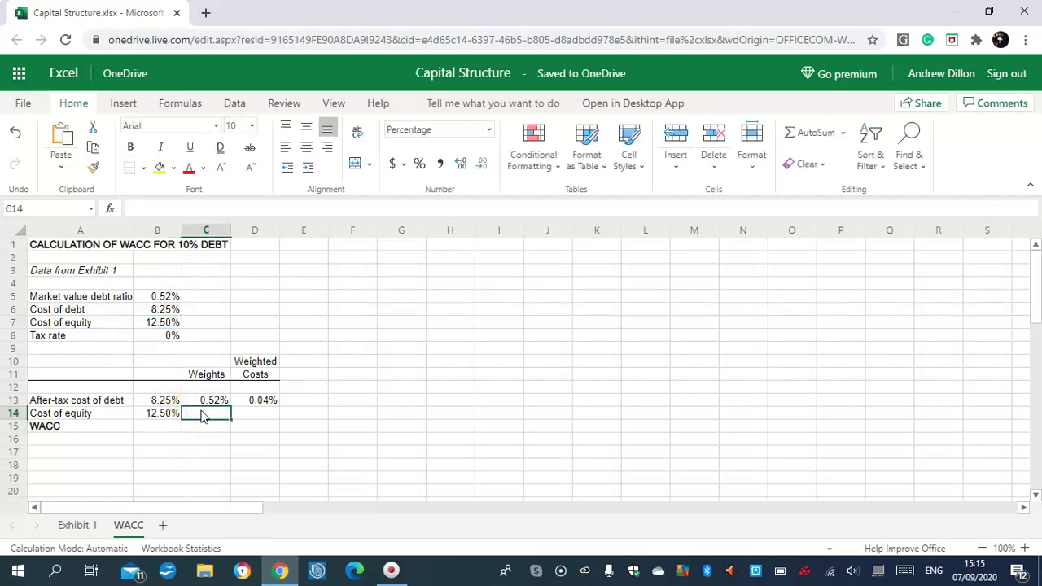
{"action": "type", "text": "="}
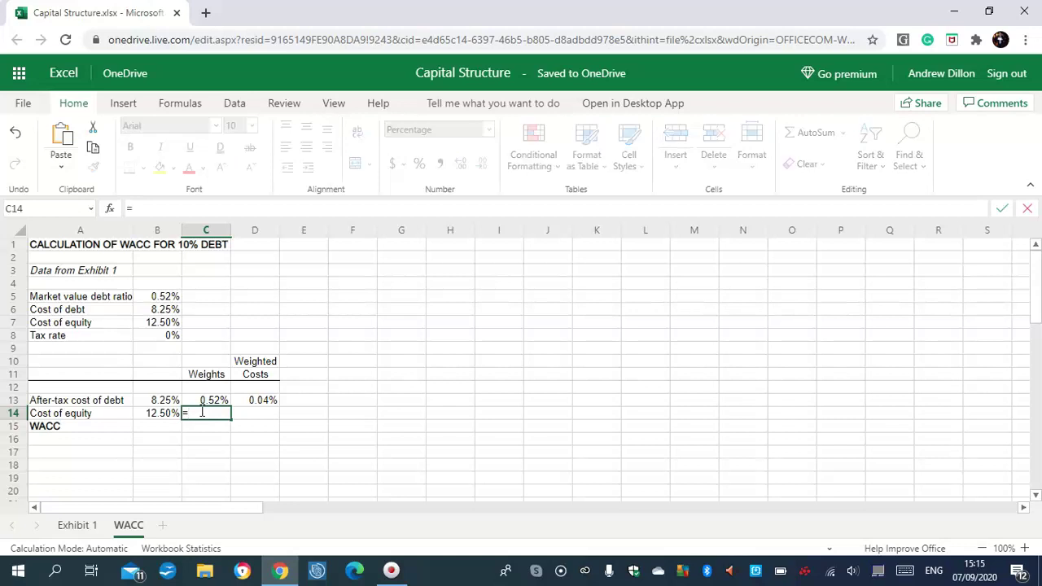
{"action": "type", "text": "1-C13"}
{"action": "key", "text": "Return"}
Step: Calculate the weighted cost of equity in D14 with =B14*C14
{"action": "left_click", "coordinate": [248, 413]}
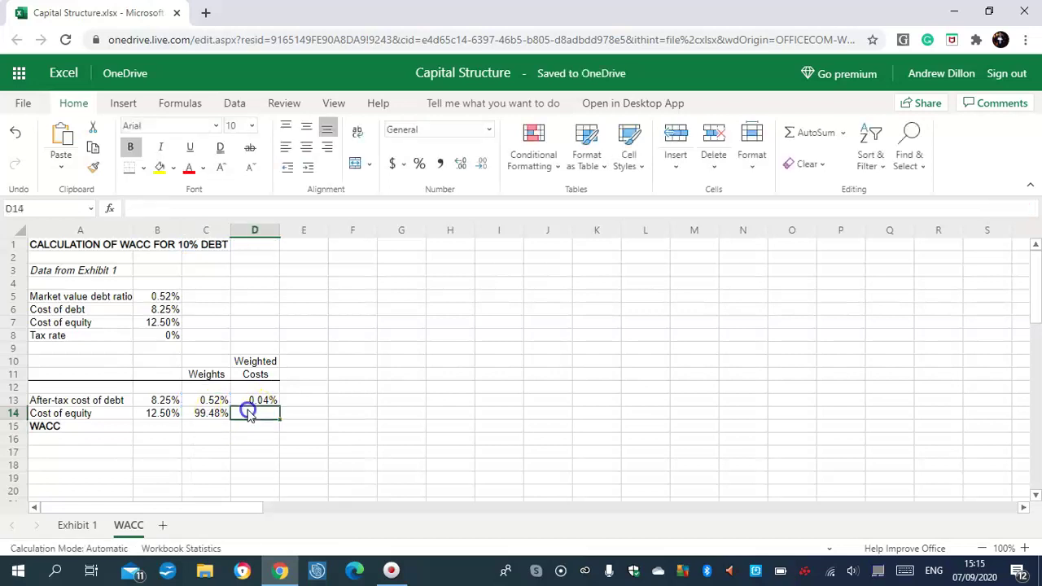
{"action": "type", "text": "=B14*C14"}
{"action": "key", "text": "Return"}
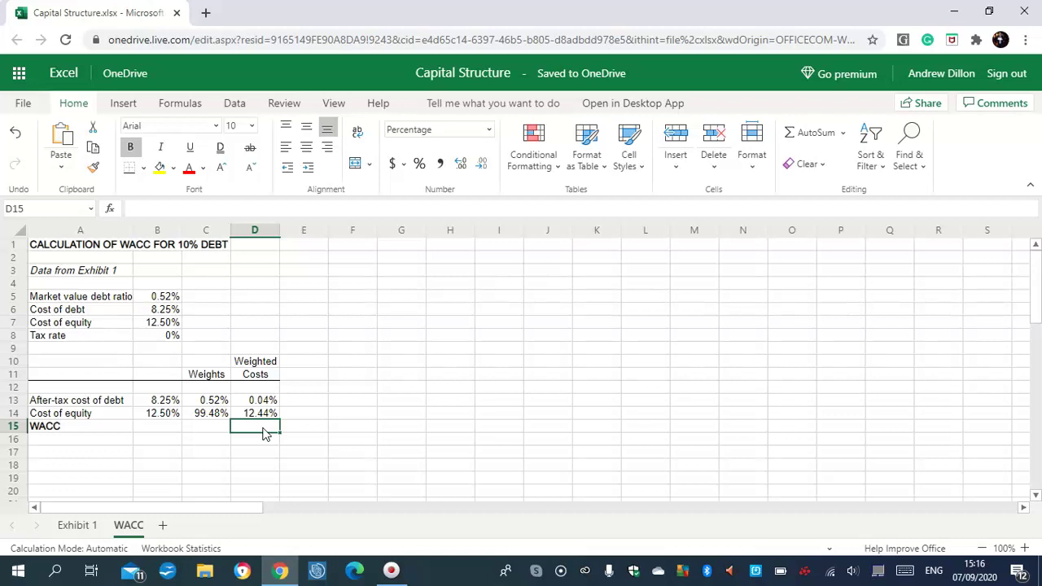
Step: Calculate the WACC in D15 by adding both weighted costs with =D13+D14
{"action": "left_click", "coordinate": [257, 440]}
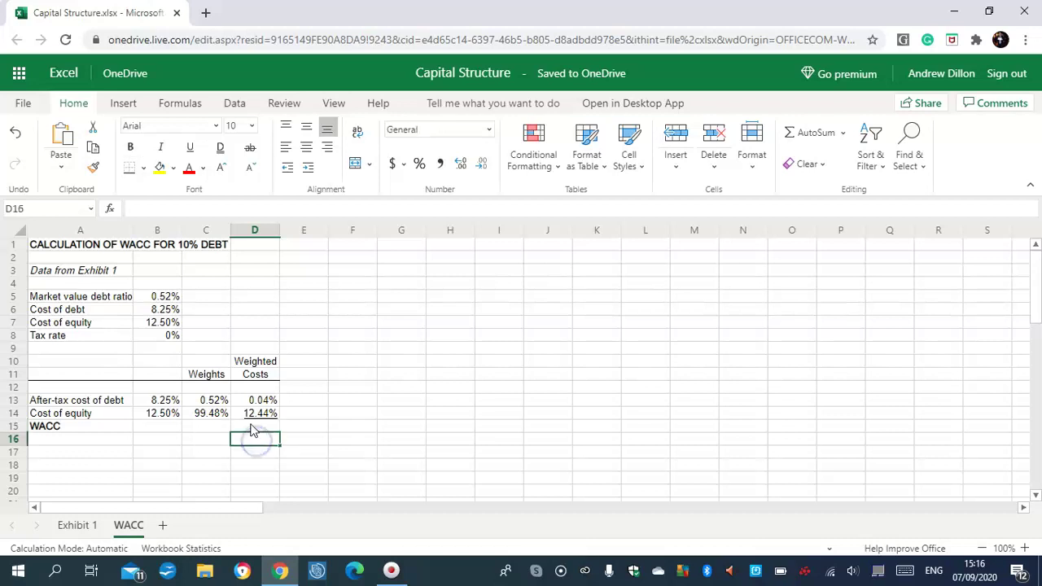
{"action": "left_click", "coordinate": [253, 428]}
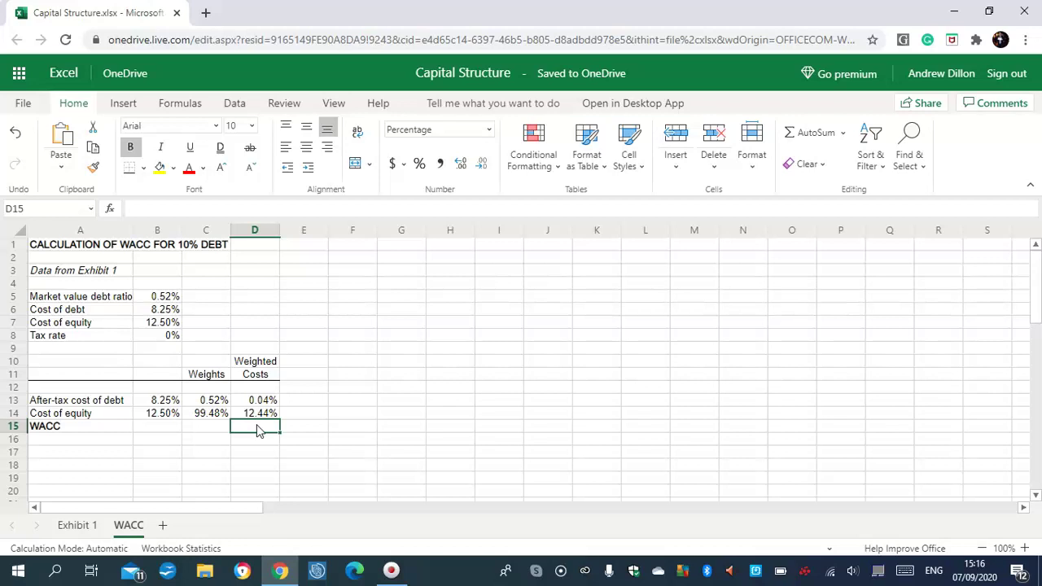
{"action": "type", "text": "=D13"}
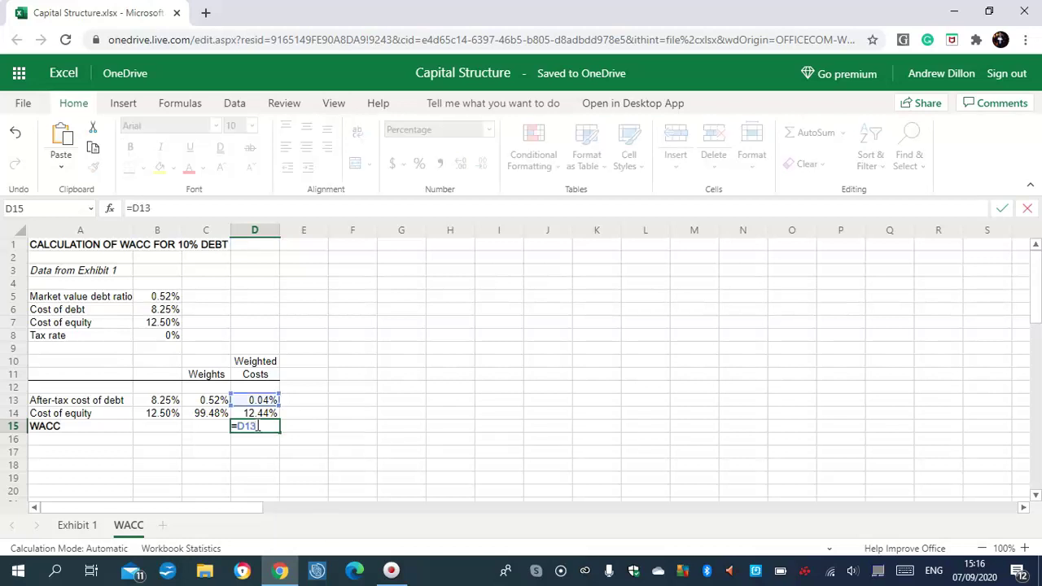
{"action": "type", "text": "+D14"}
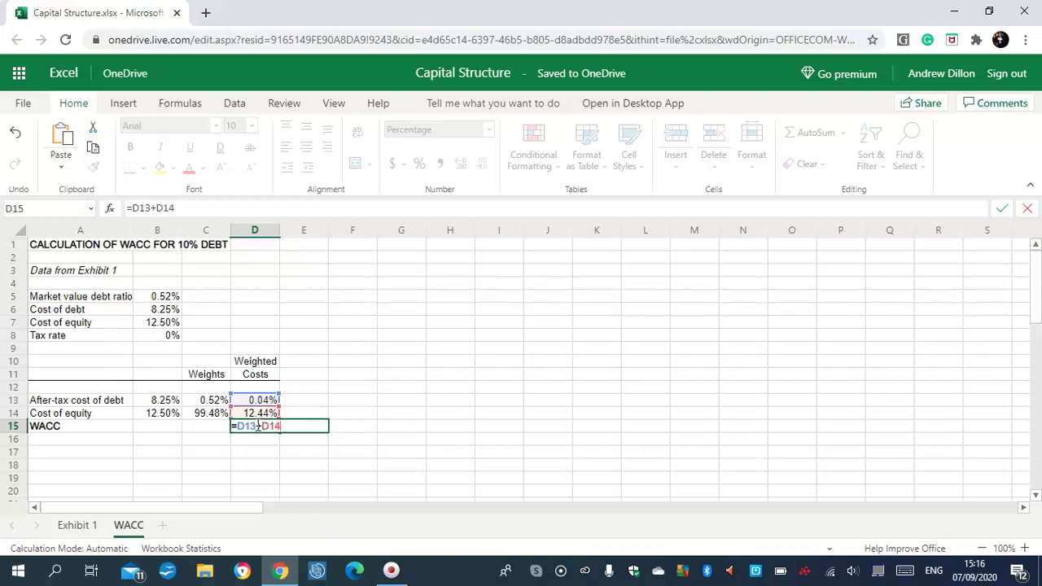
{"action": "key", "text": "Return"}
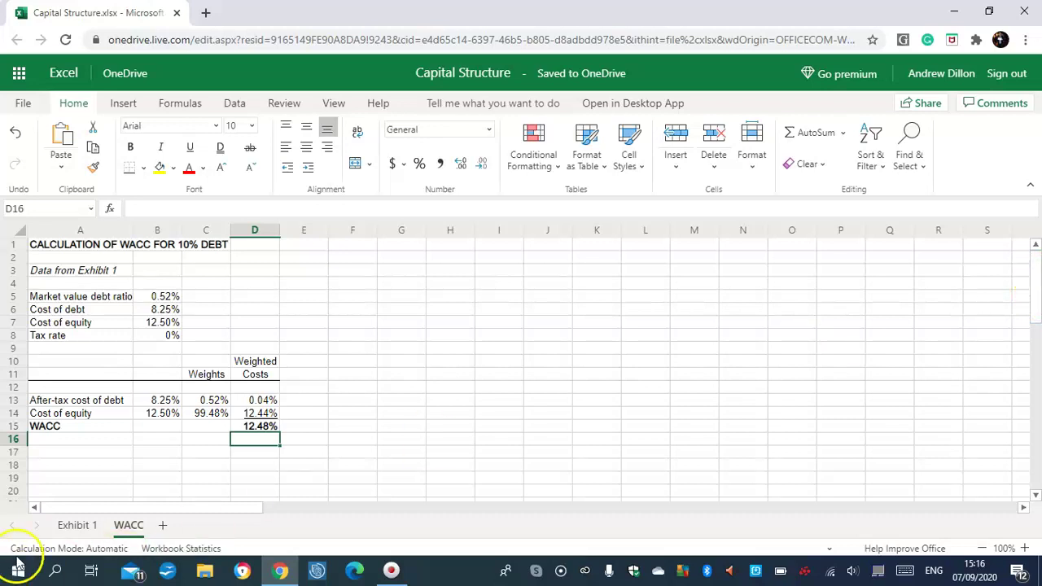
Step: Go back to the Exhibit 1 sheet and view the start of the capital structure table
{"action": "left_click", "coordinate": [92, 527]}
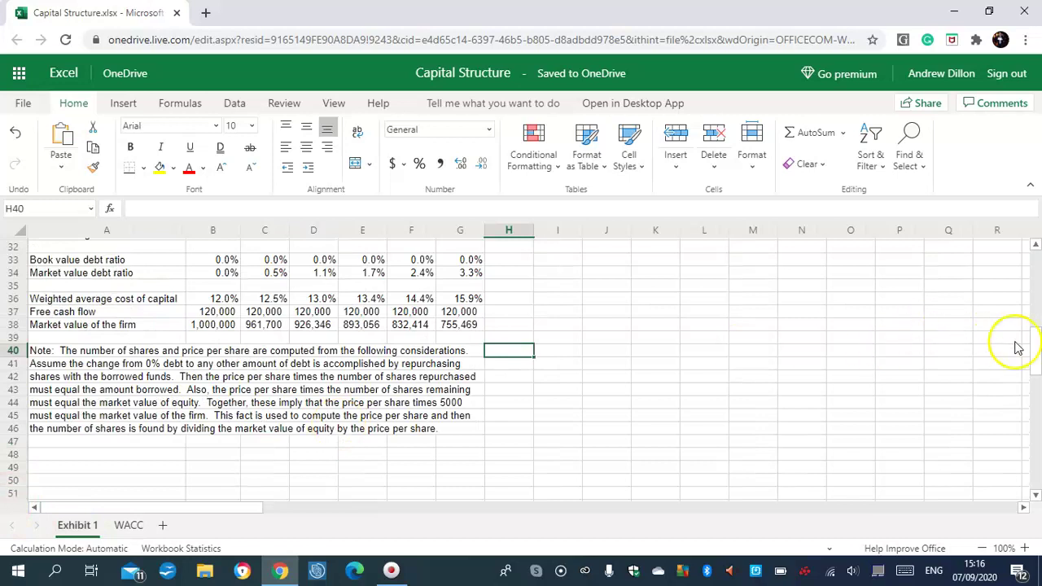
{"action": "left_click_drag", "start_coordinate": [1036, 358], "coordinate": [1036, 282]}
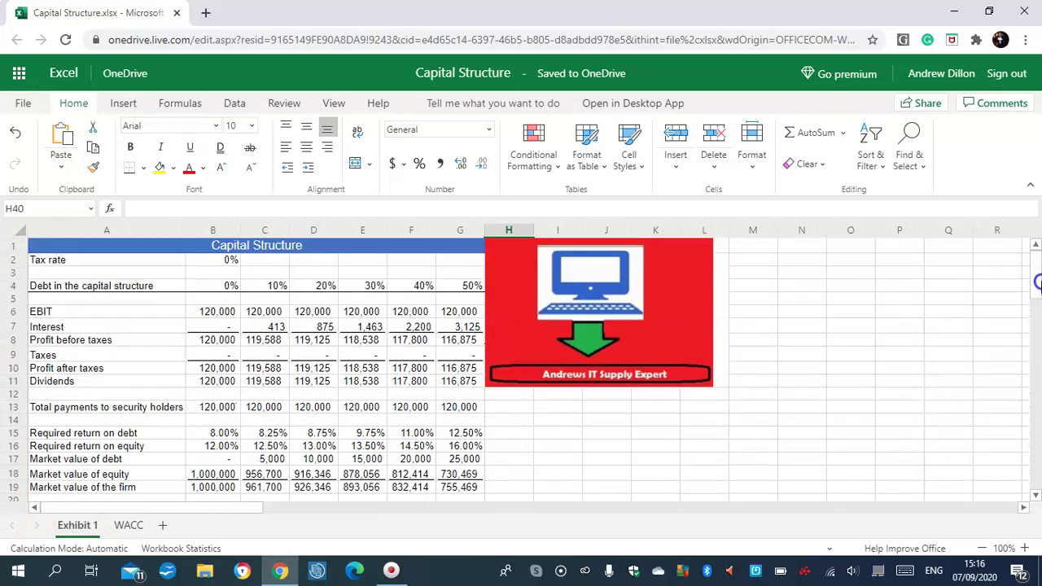